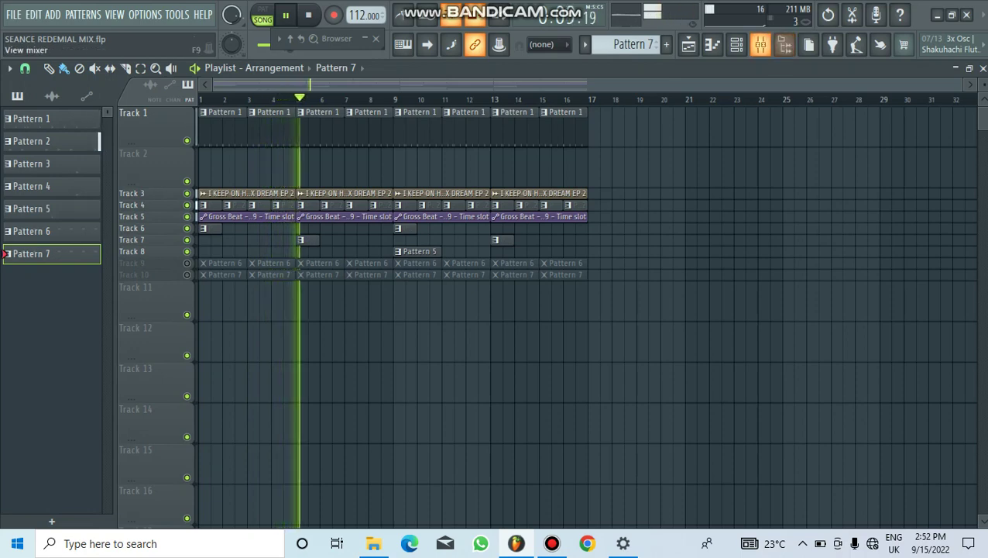
Step: Show the mixer and the channel rack in place of the playlist
click(760, 44)
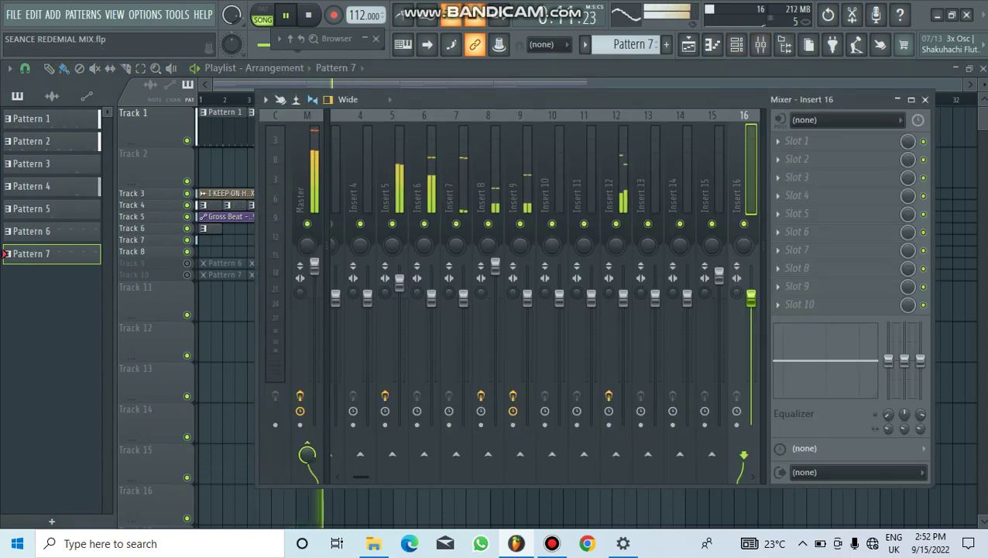
drag(588, 99, 537, 88)
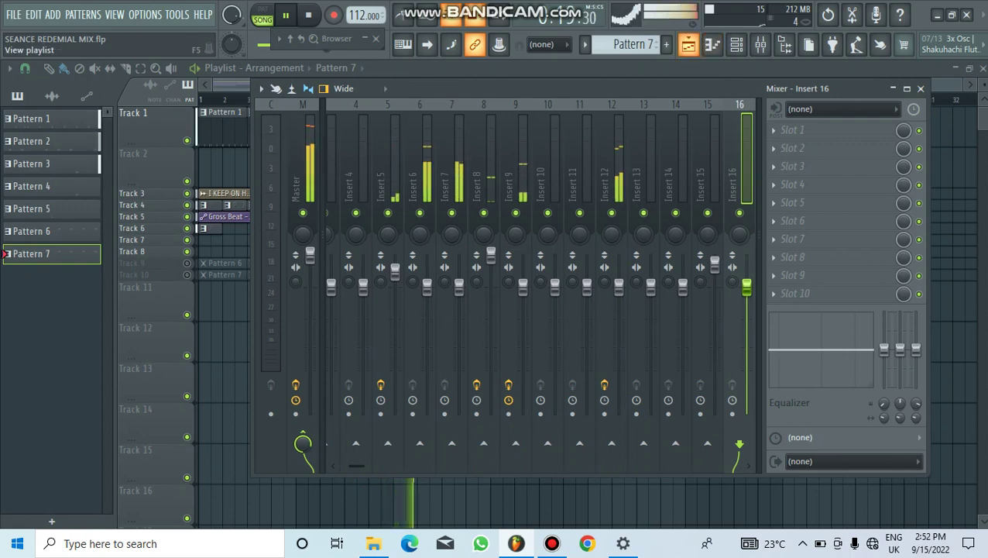
click(712, 44)
click(712, 44)
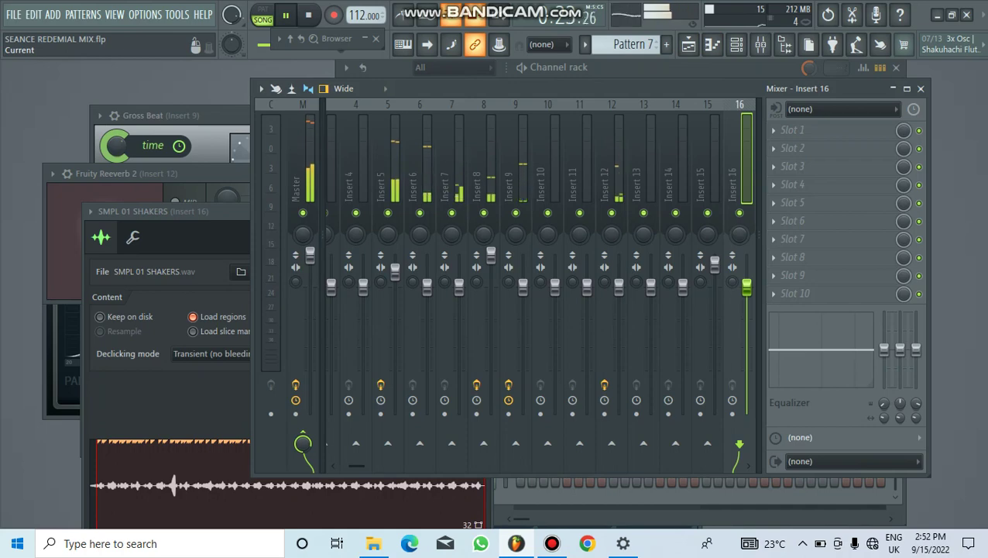
key(F6)
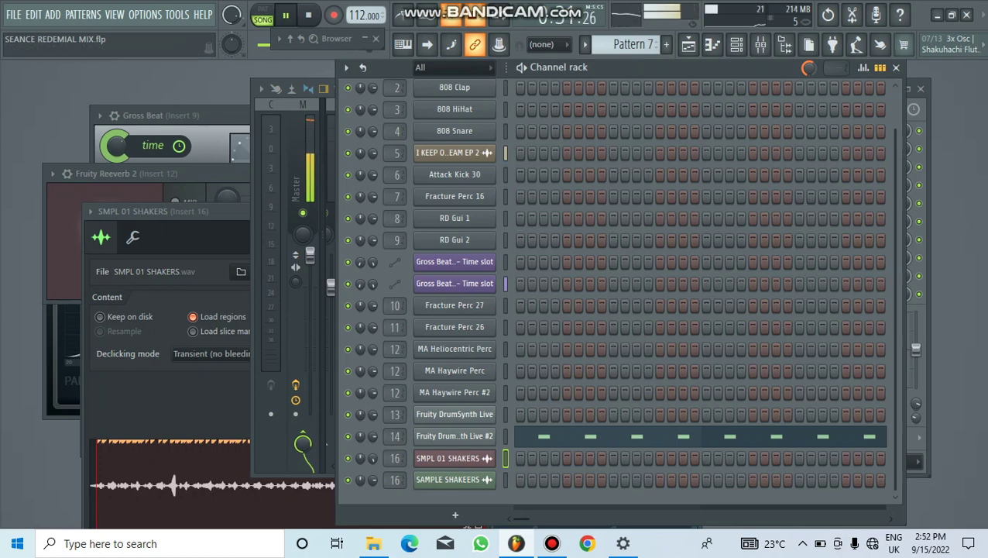
Step: Close the SMPL 01 SHAKERS sampler, the Insert 12 Fruity Reeverb 2 and the Insert 9 Gross Beat windows
key(Tab)
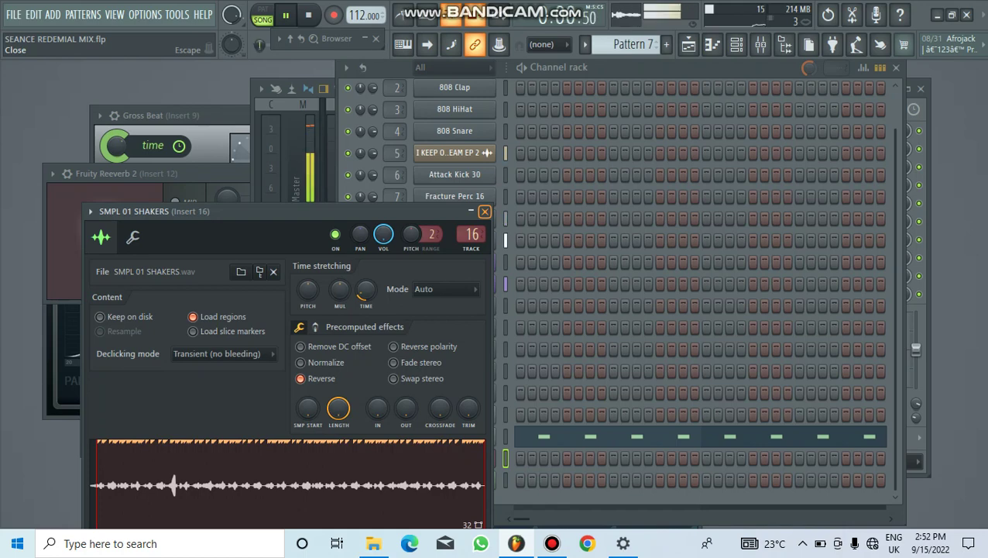
click(484, 211)
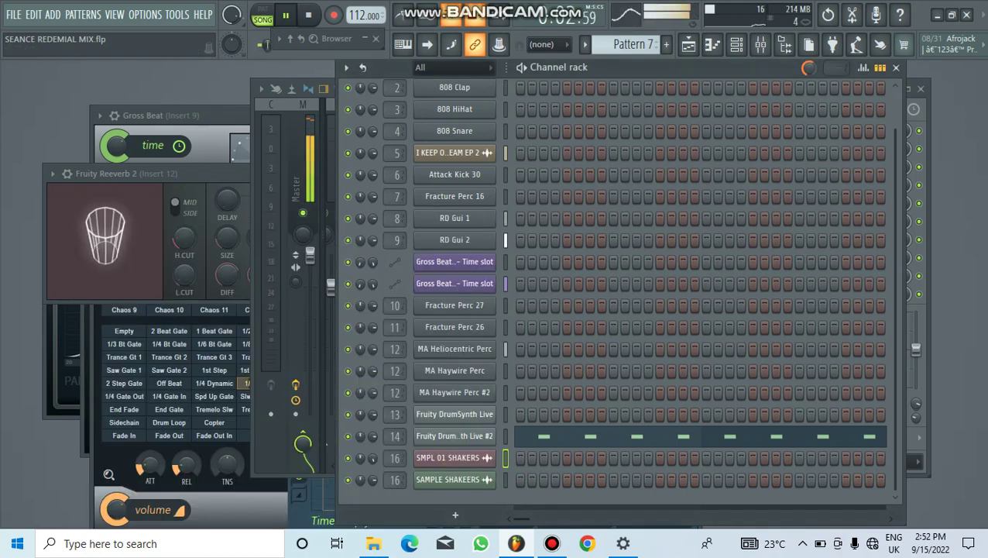
click(148, 174)
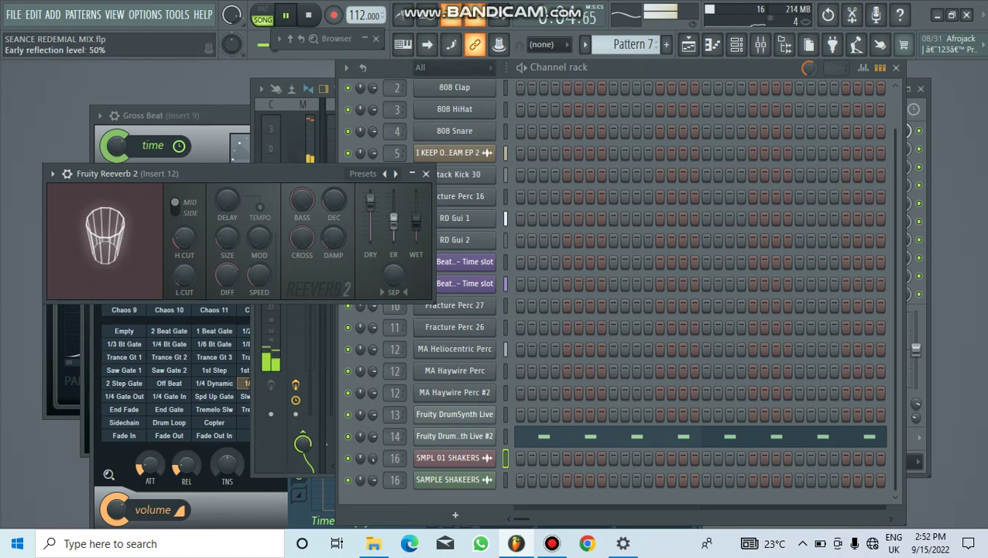
click(426, 174)
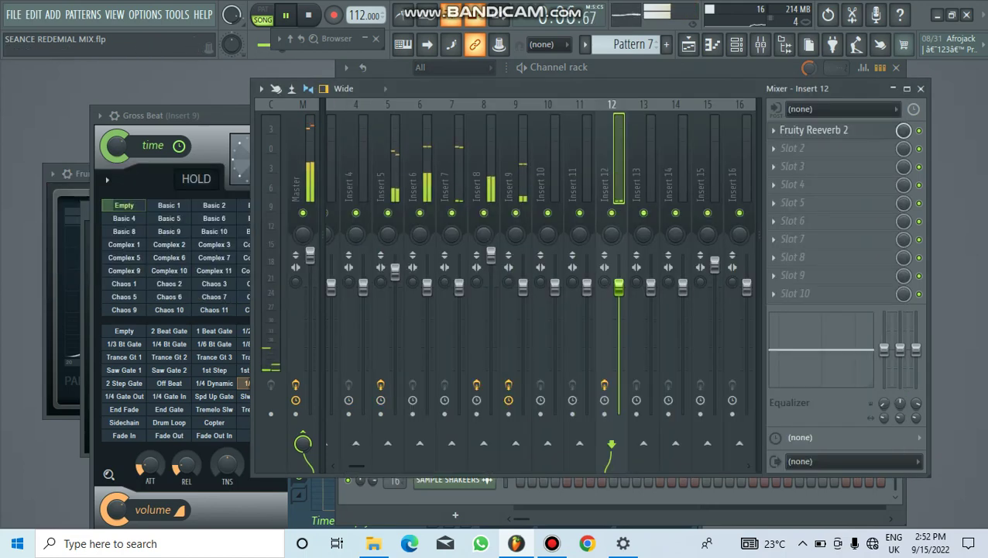
click(170, 115)
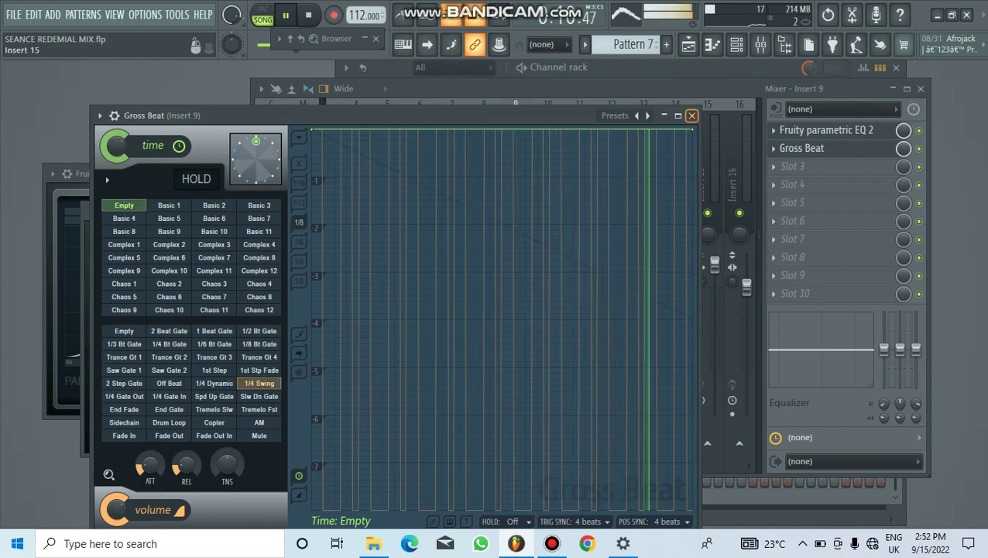
click(692, 115)
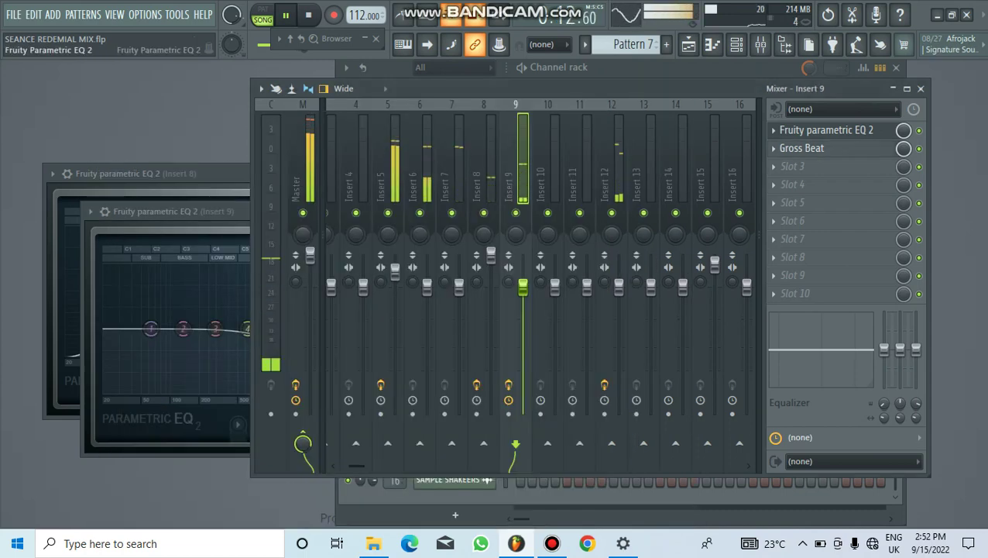
Step: Close the Fruity parametric EQ 2 windows of Insert 9 and Insert 8
click(171, 211)
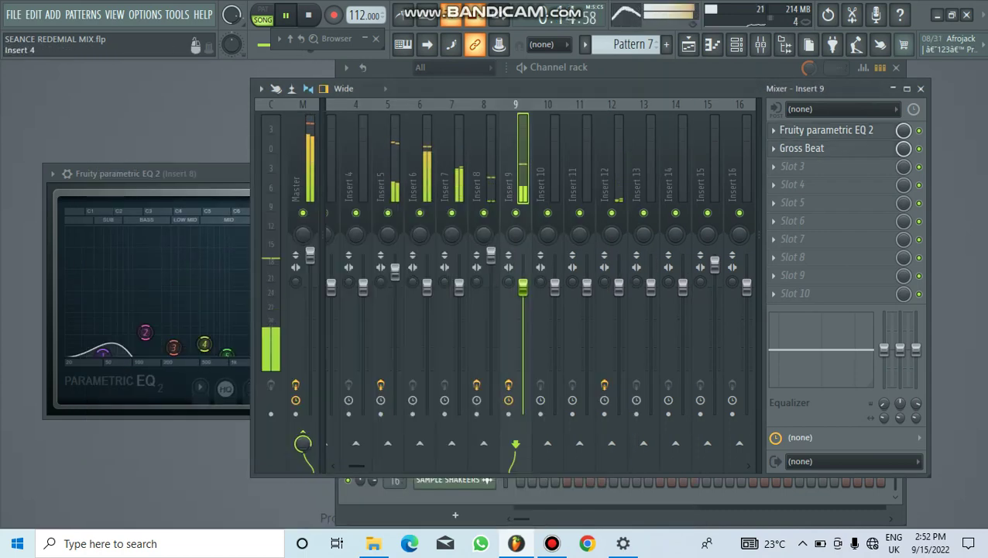
click(539, 211)
click(154, 173)
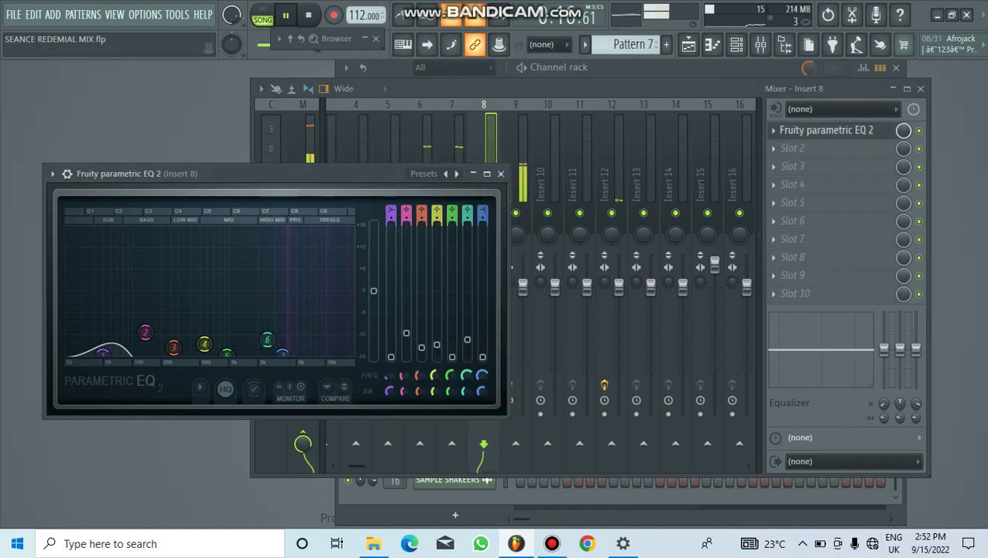
click(500, 174)
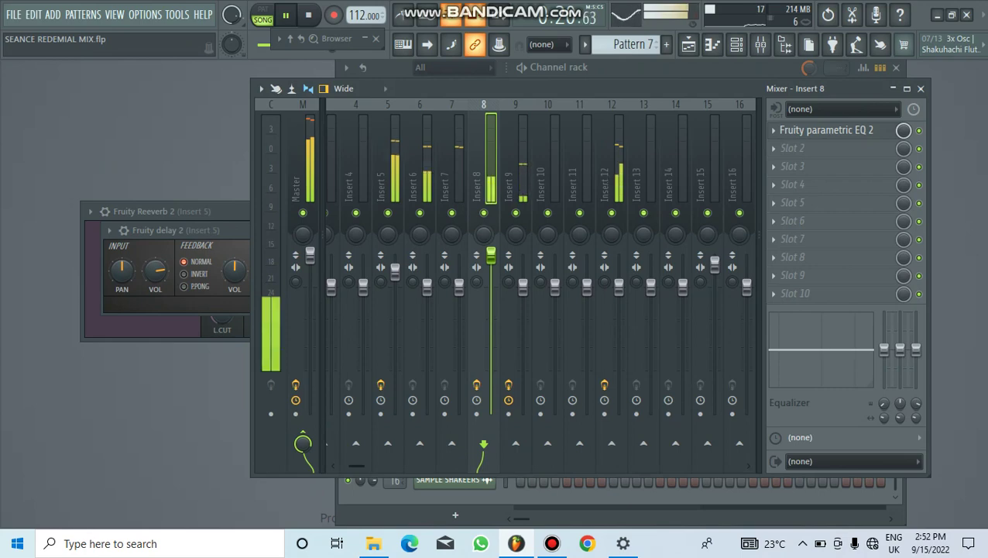
Step: Close the Fruity Reeverb 2 and Fruity delay 2 windows of mixer Insert 5
key(Left)
key(Left)
key(Left)
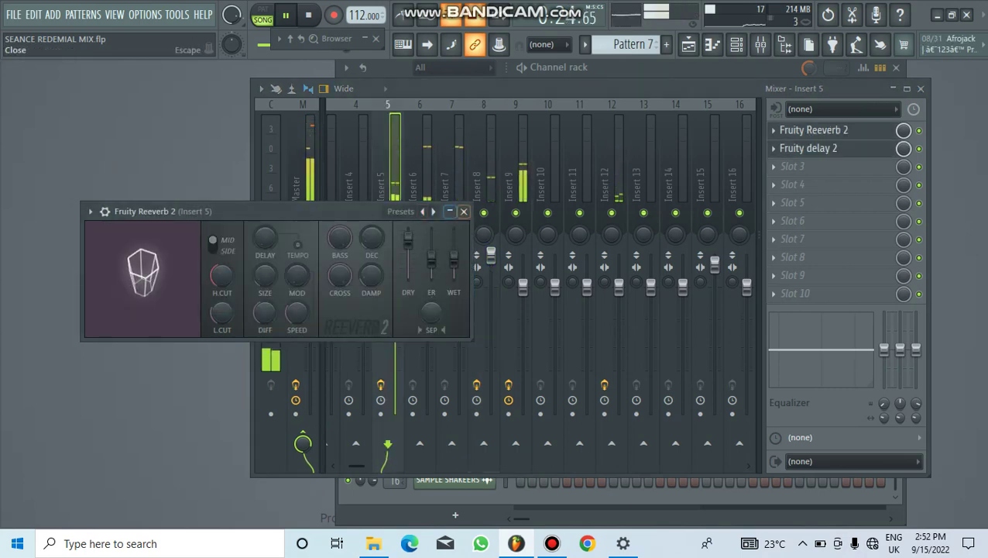
click(464, 211)
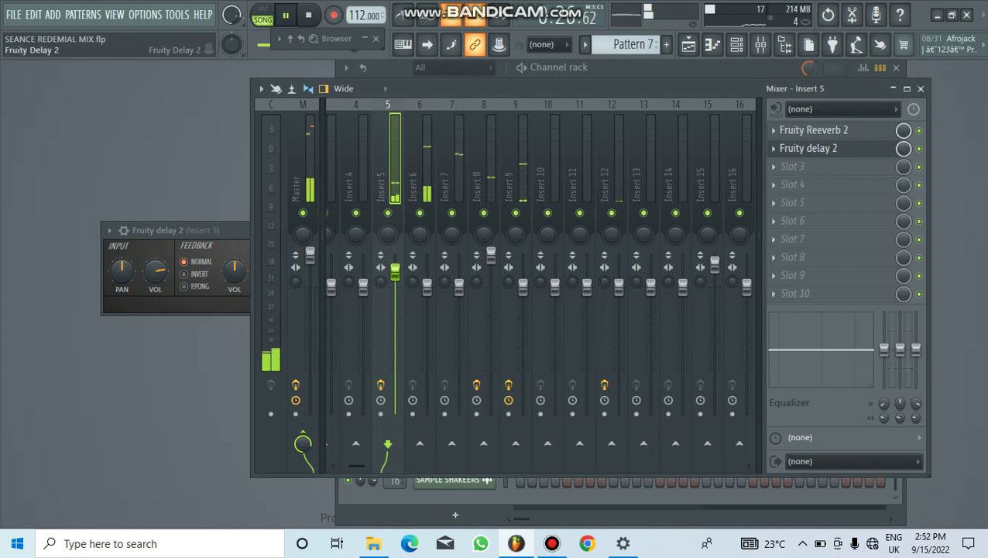
click(175, 230)
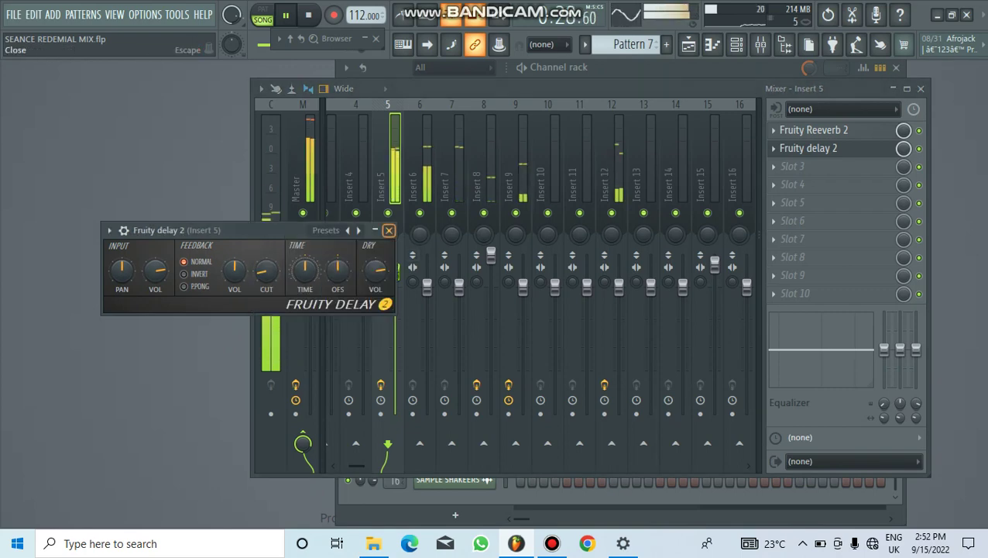
click(388, 230)
Step: Close the channel rack and piano roll, and collapse the mixer to its title bar
key(F6)
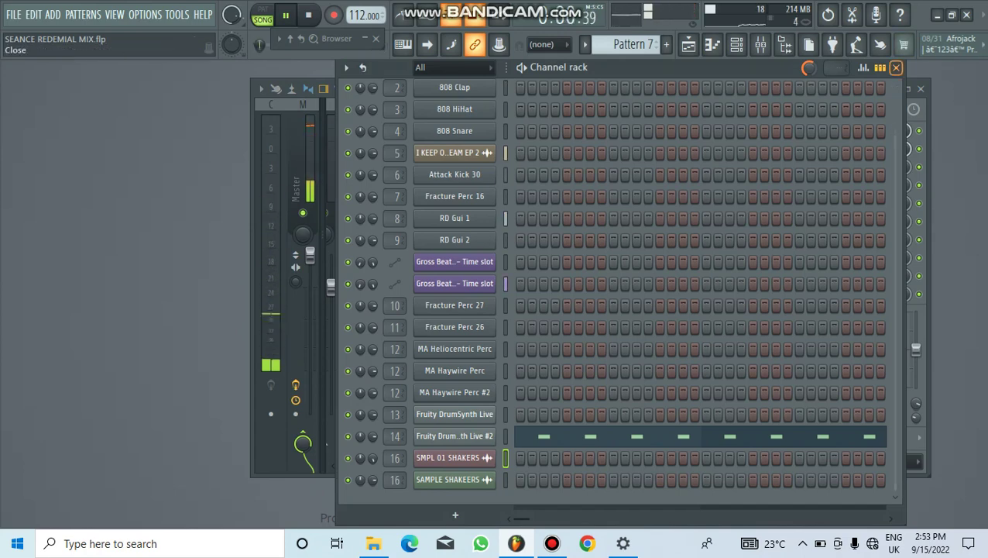
click(895, 67)
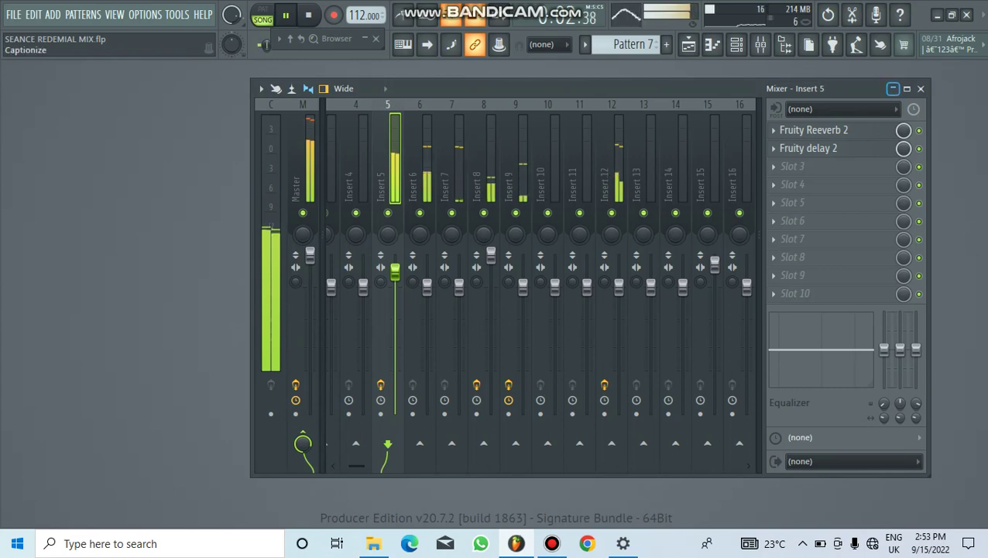
click(892, 89)
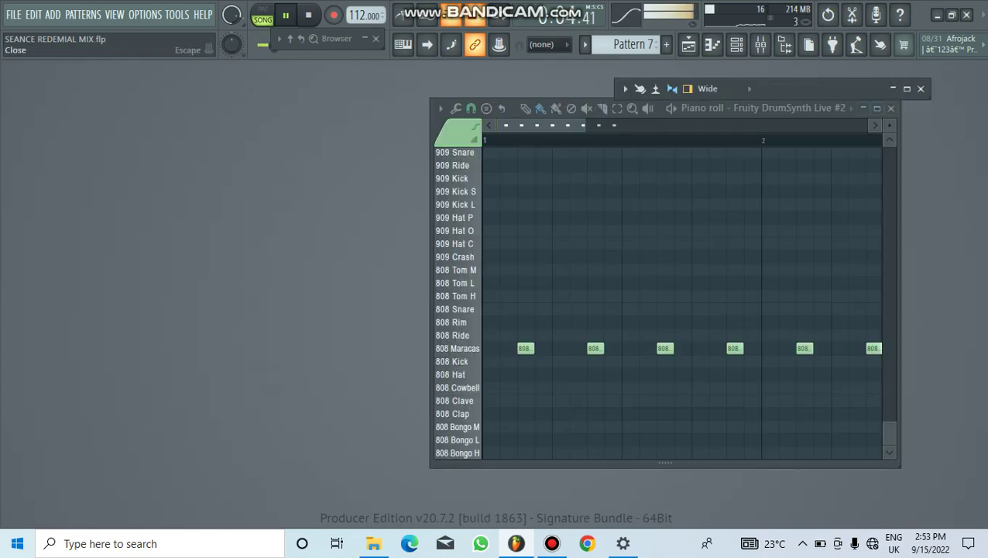
click(891, 107)
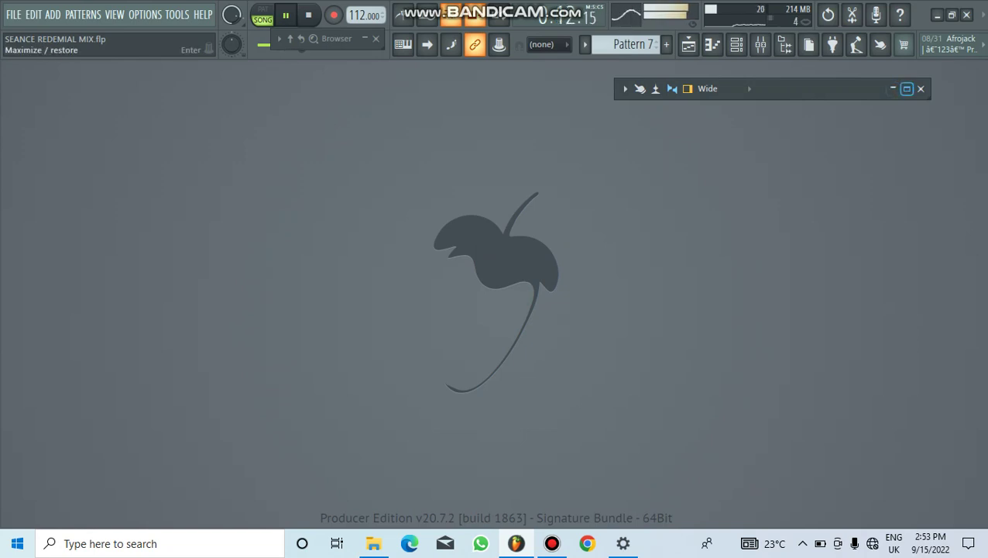
Step: View the mixer inserts at maximized and normal window size, and collapse the mixer again
click(907, 88)
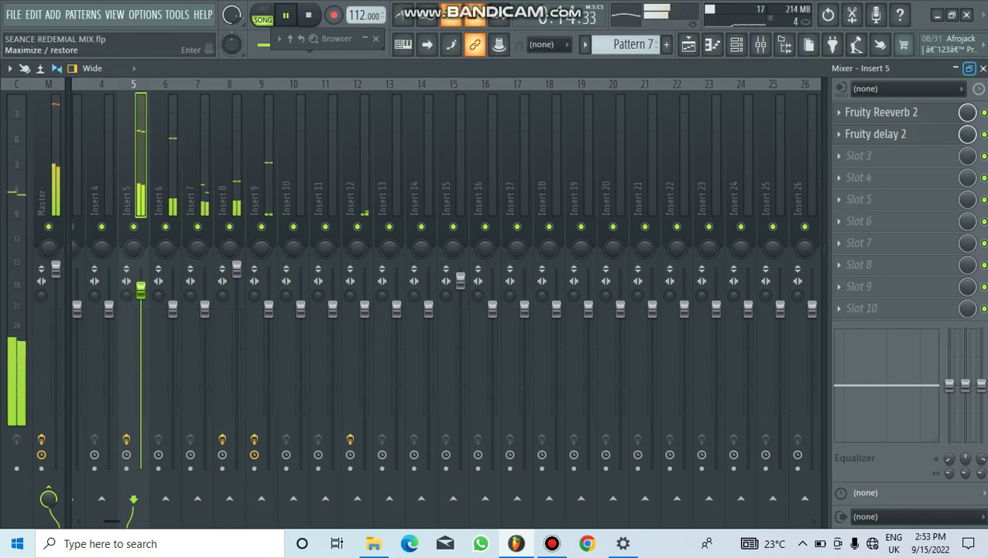
click(968, 68)
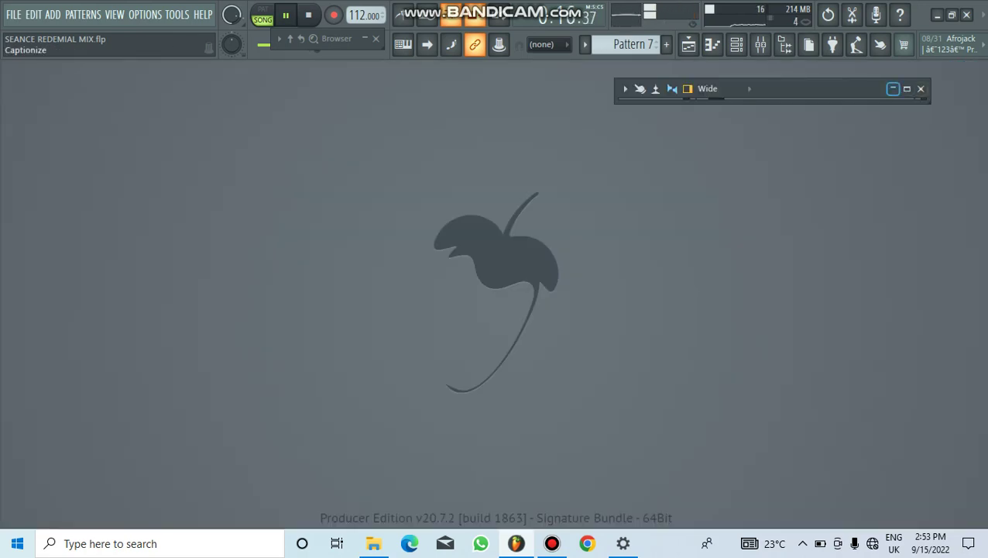
click(893, 89)
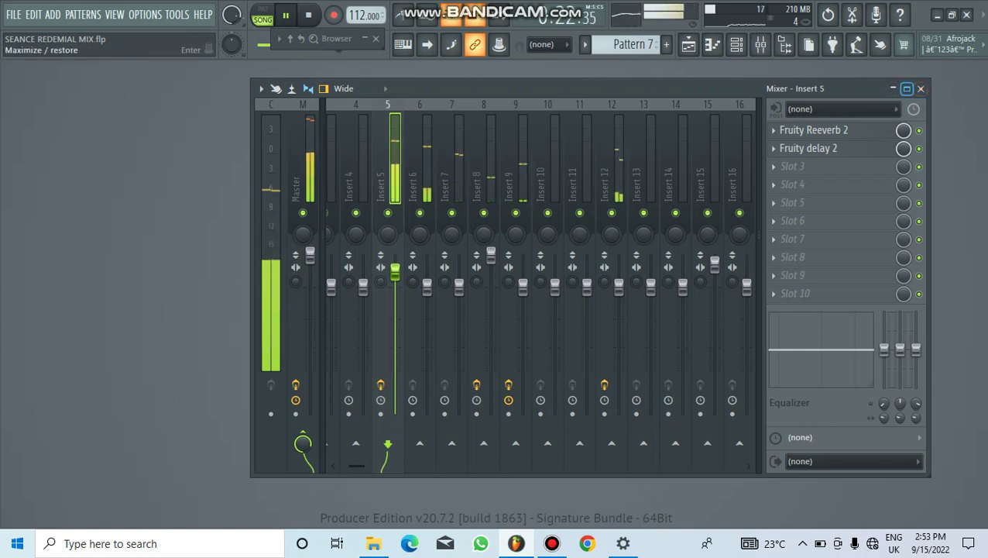
click(893, 88)
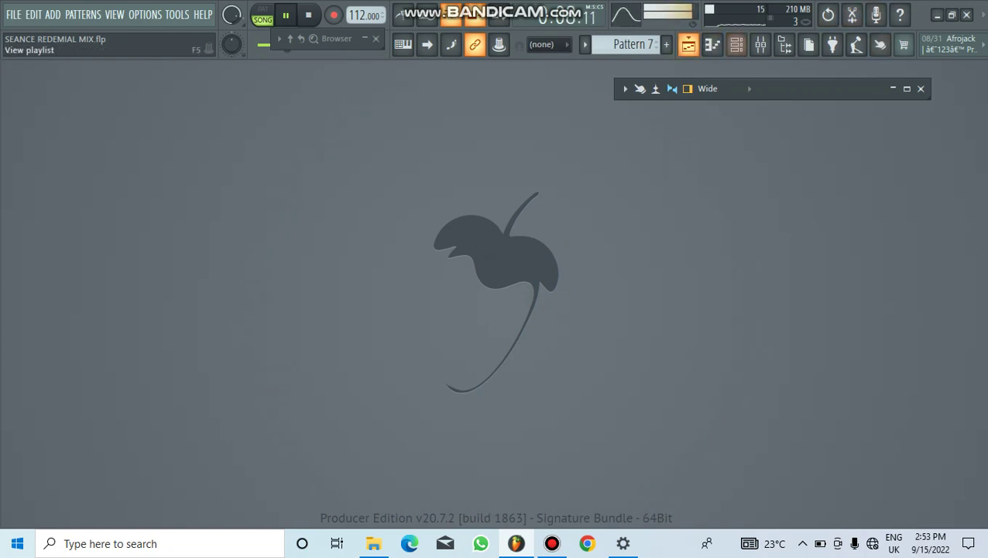
Step: Show the playlist and unmute Track 9 and Track 10 during playback
click(688, 44)
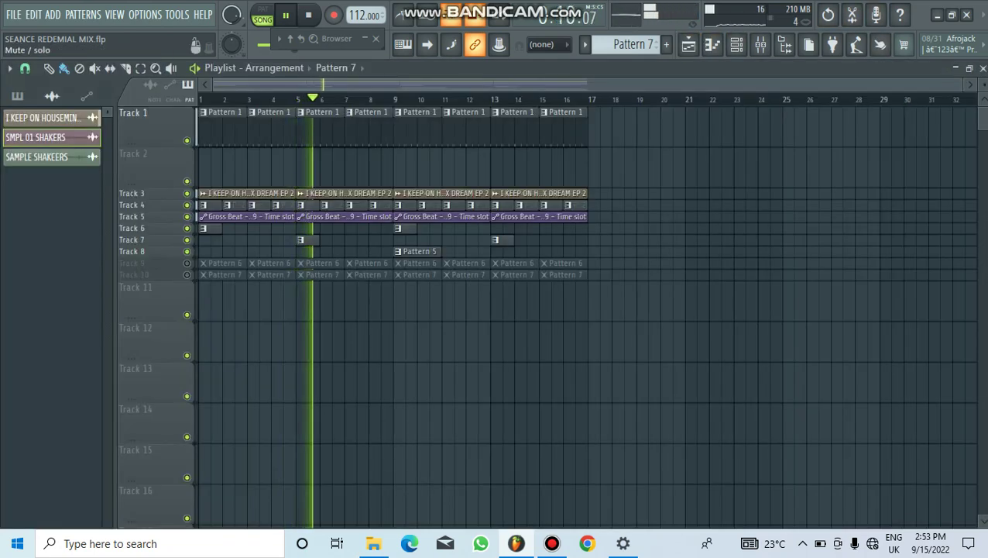
click(187, 262)
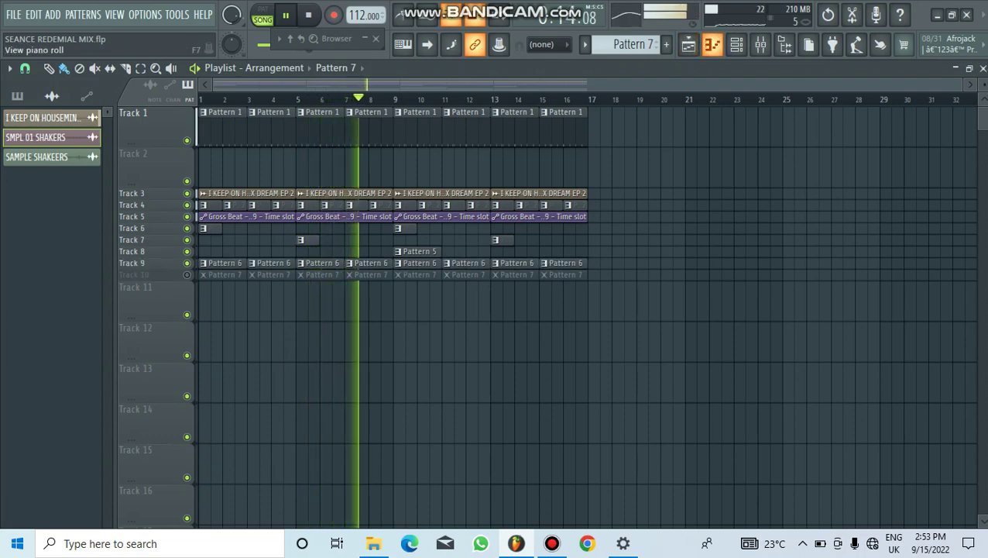
click(689, 44)
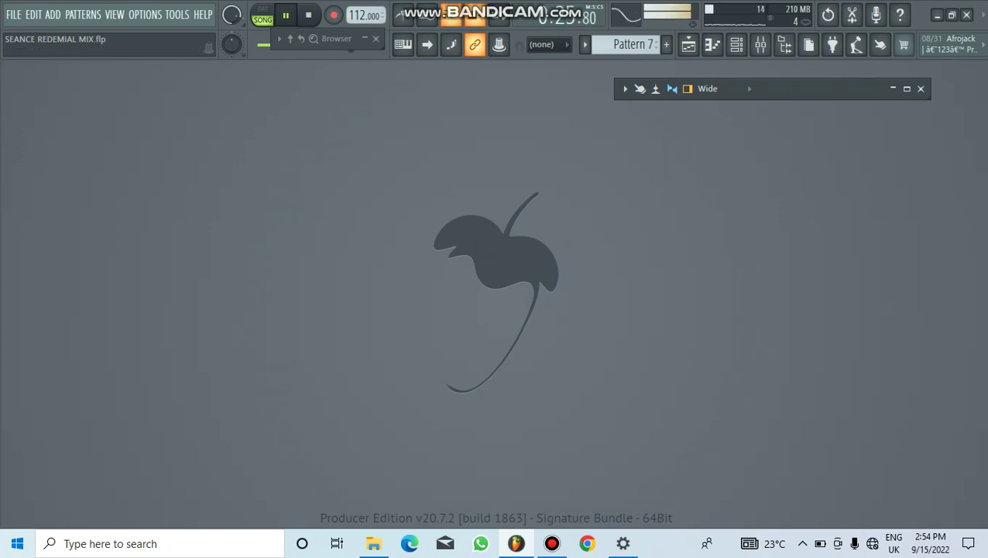
click(689, 44)
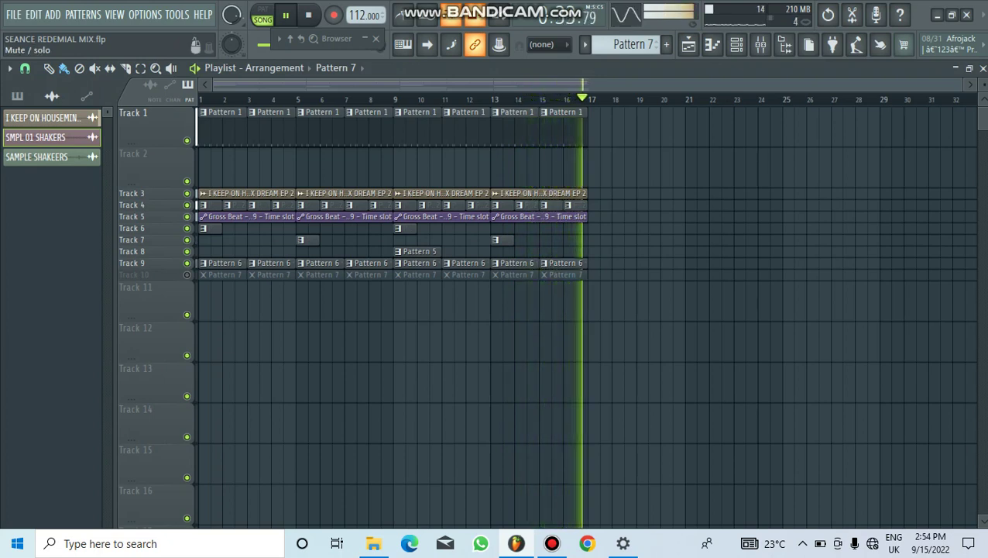
click(187, 274)
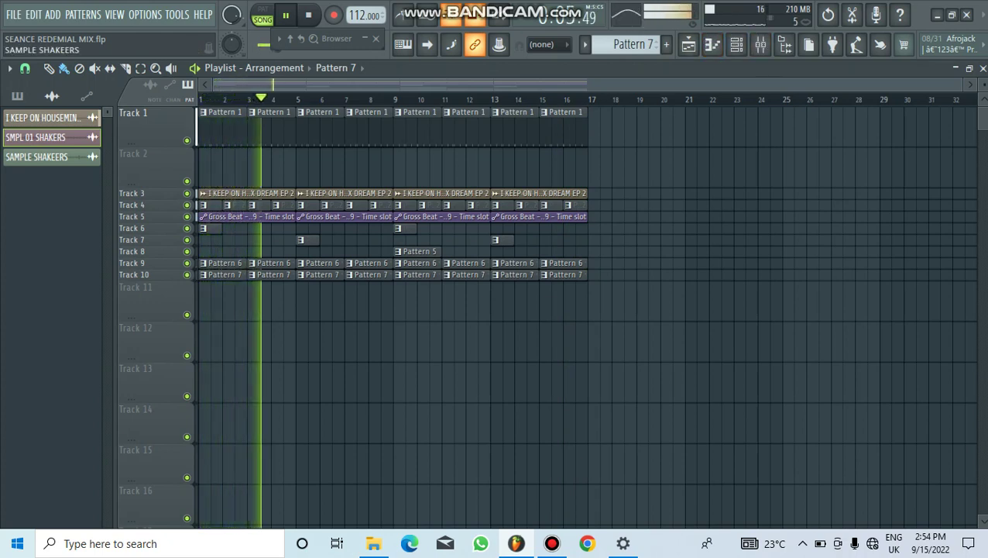
Step: Place the SAMPLE SHAKEERS audio clip at bar 1 of Track 11 and view its sampler settings
drag(37, 157, 217, 302)
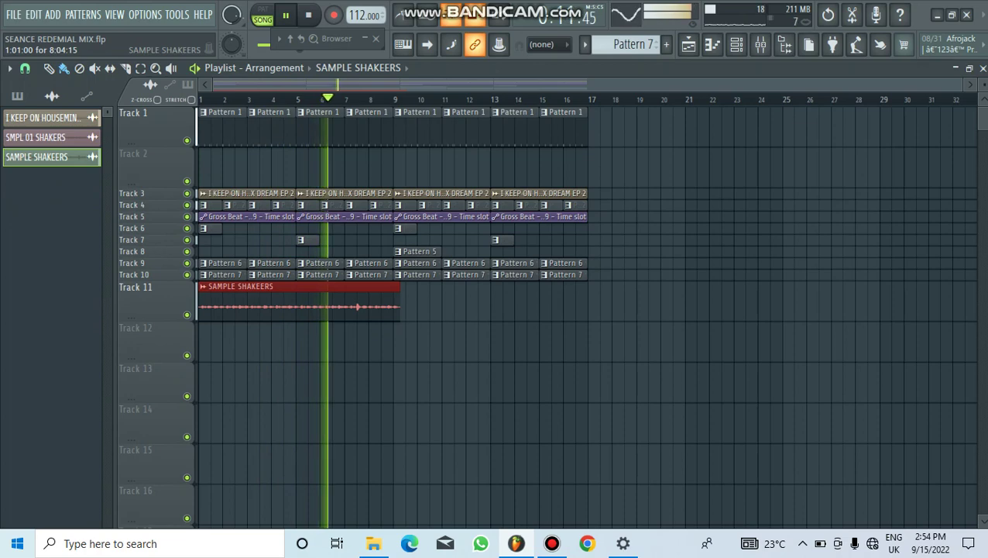
double_click(217, 302)
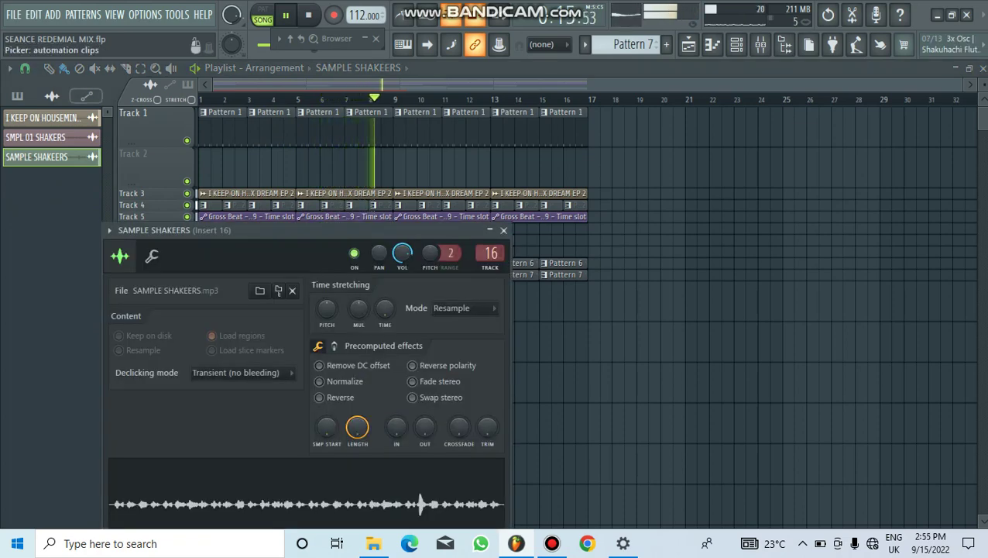
key(Escape)
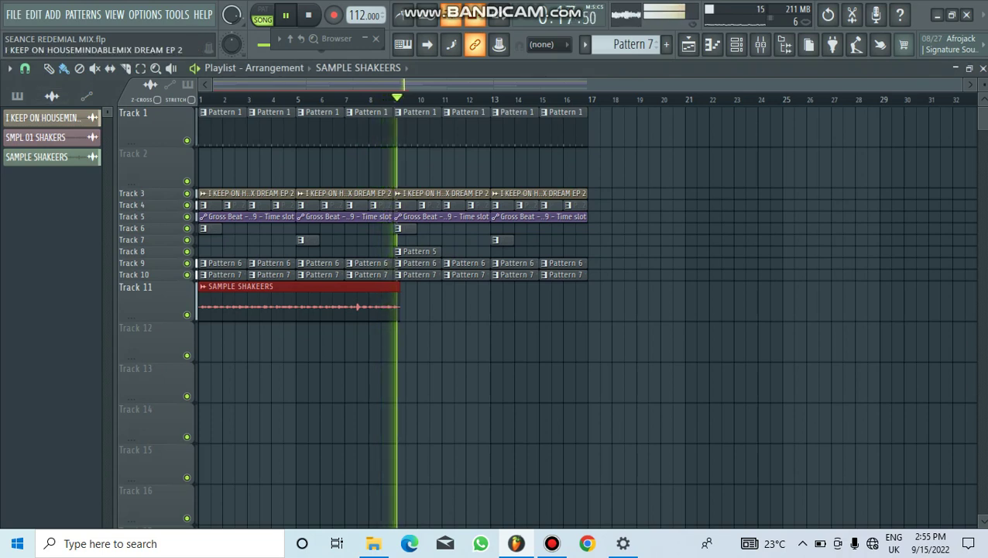
Step: Slice the SAMPLE SHAKEERS clip on Track 11 at bar 5 and delete the part after the cut
click(17, 96)
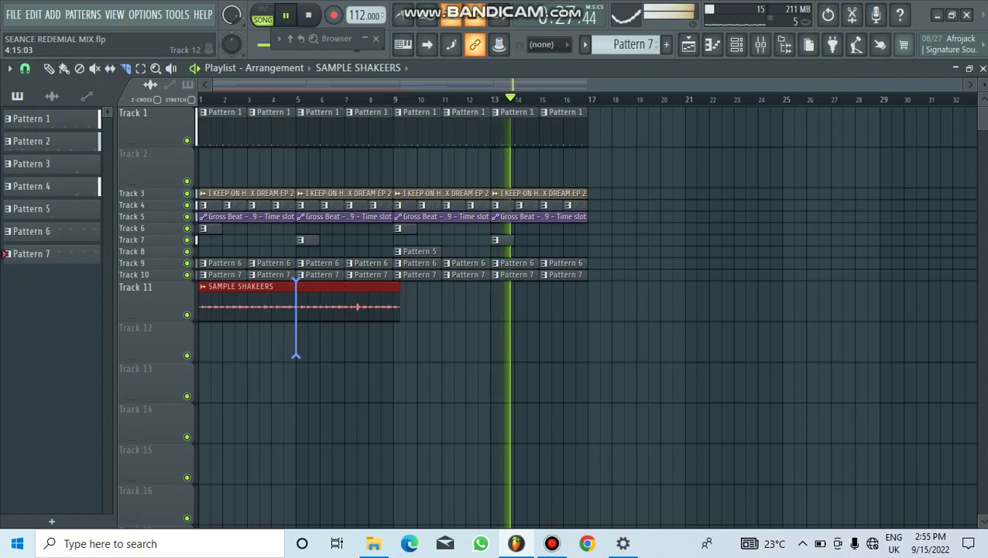
drag(295, 356, 295, 356)
click(64, 68)
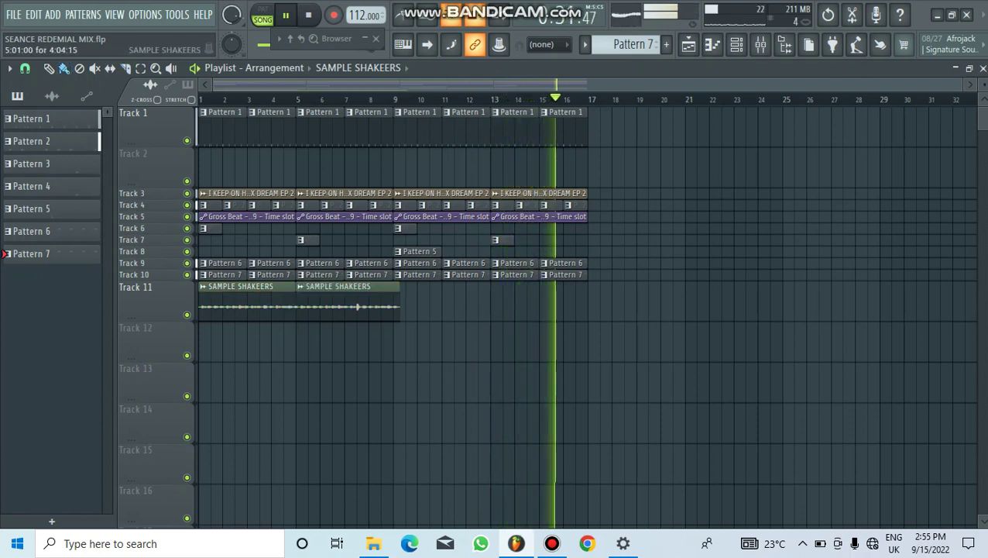
right_click(358, 307)
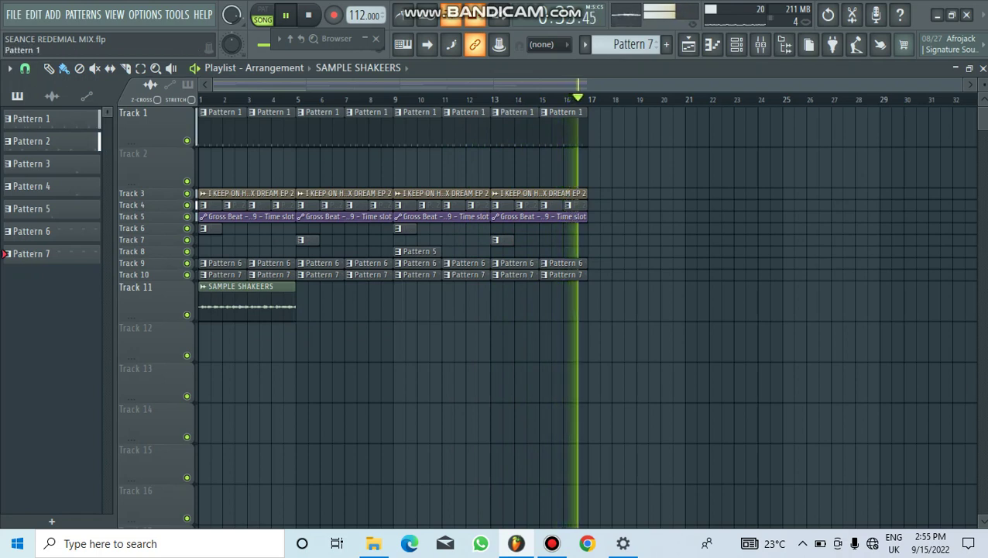
Step: Place three more copies of the SAMPLE SHAKEERS clip back to back on Track 11, filling bars 5 to 17
click(246, 302)
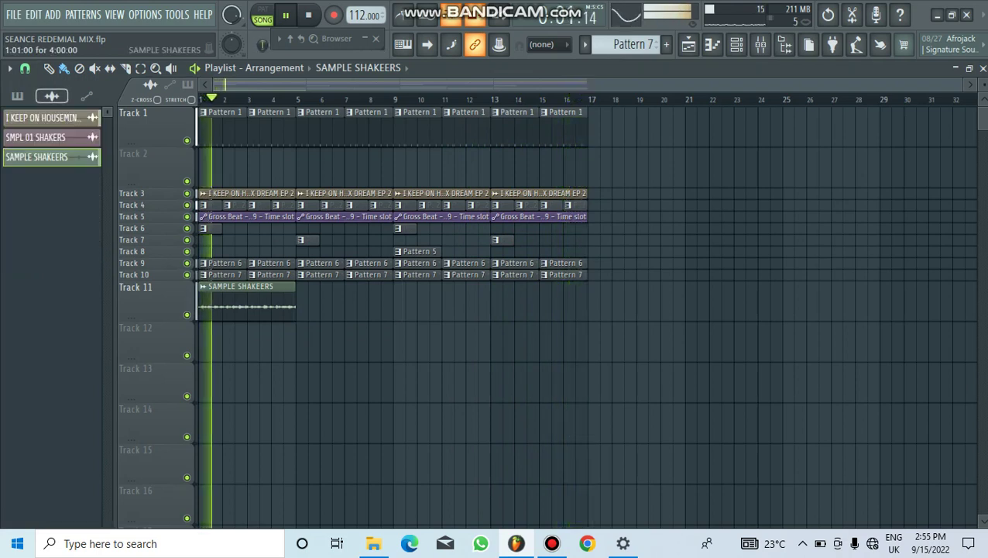
click(314, 302)
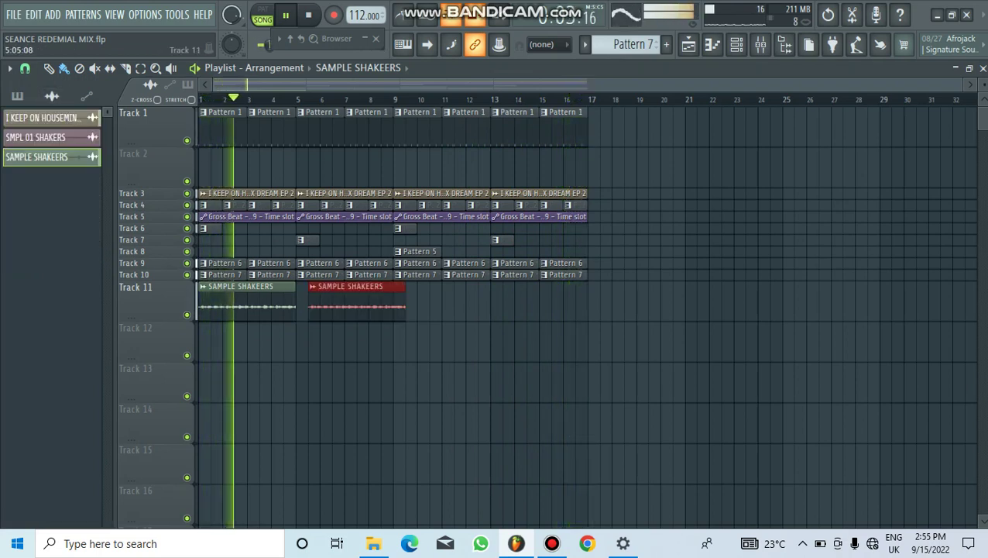
drag(422, 341, 519, 341)
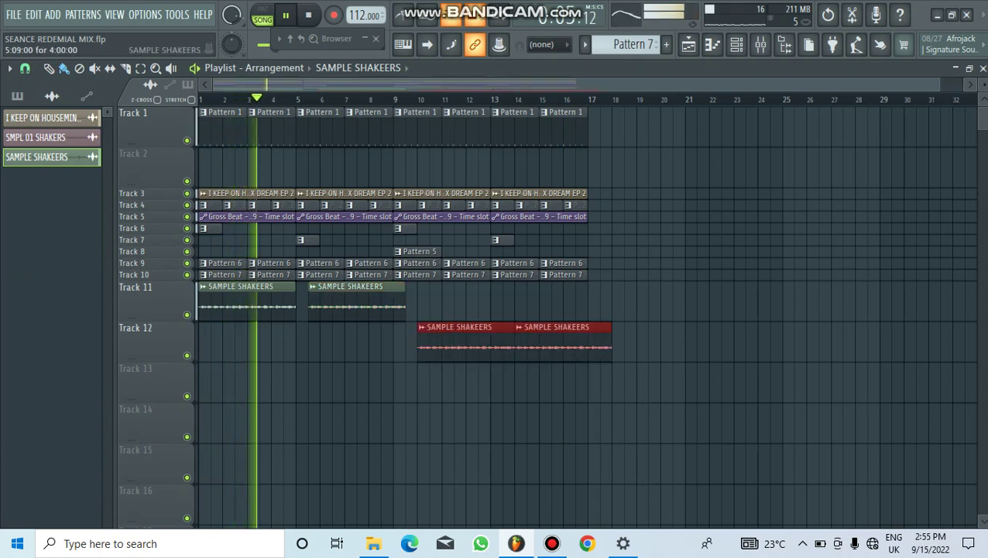
drag(333, 302, 321, 302)
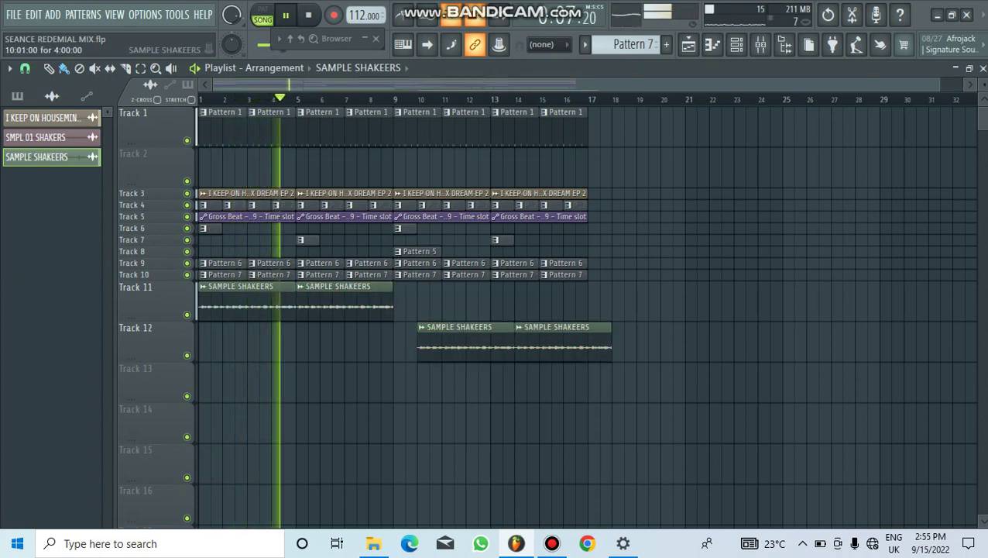
drag(458, 340, 435, 302)
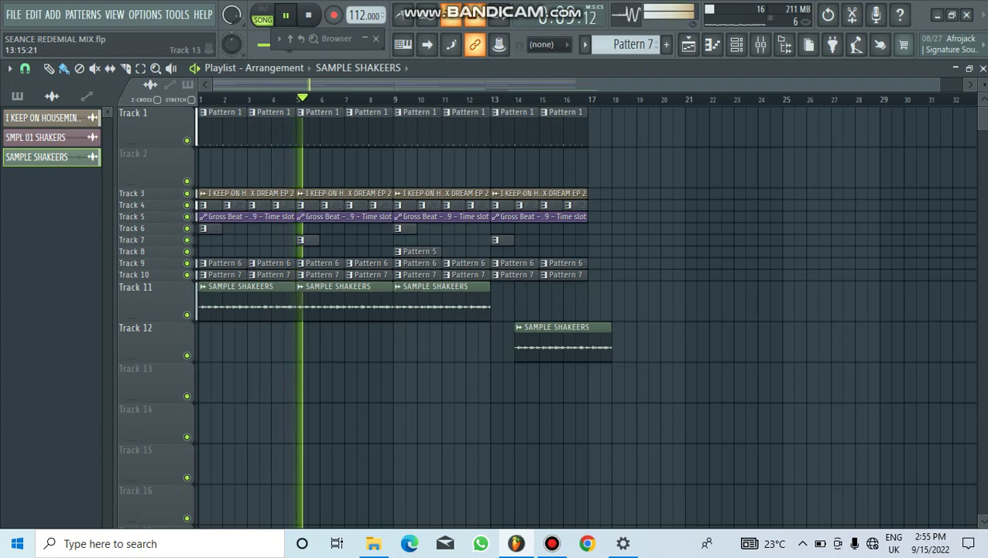
drag(562, 341, 538, 302)
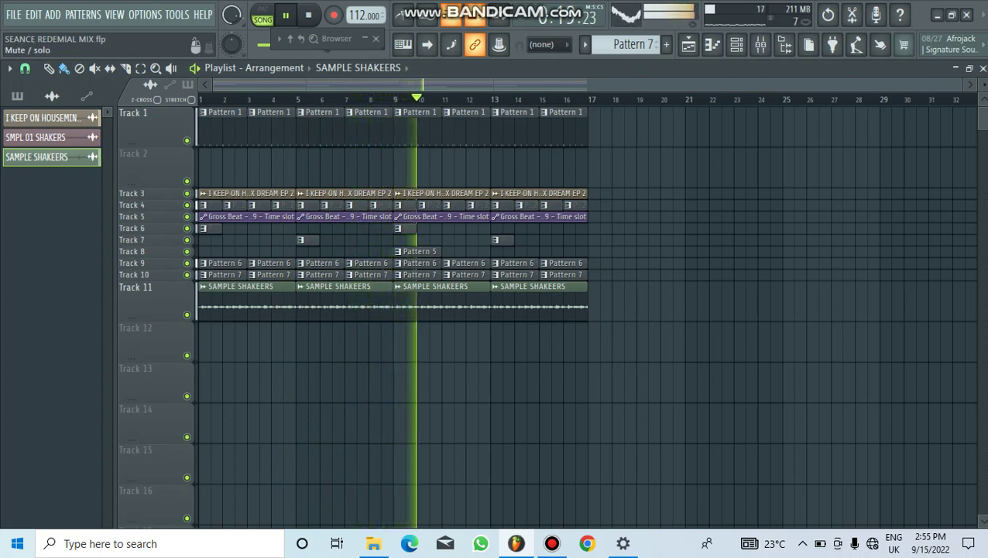
Step: Compare the playback with Track 11 muted and unmuted, listing the patterns in the picker meanwhile
click(186, 314)
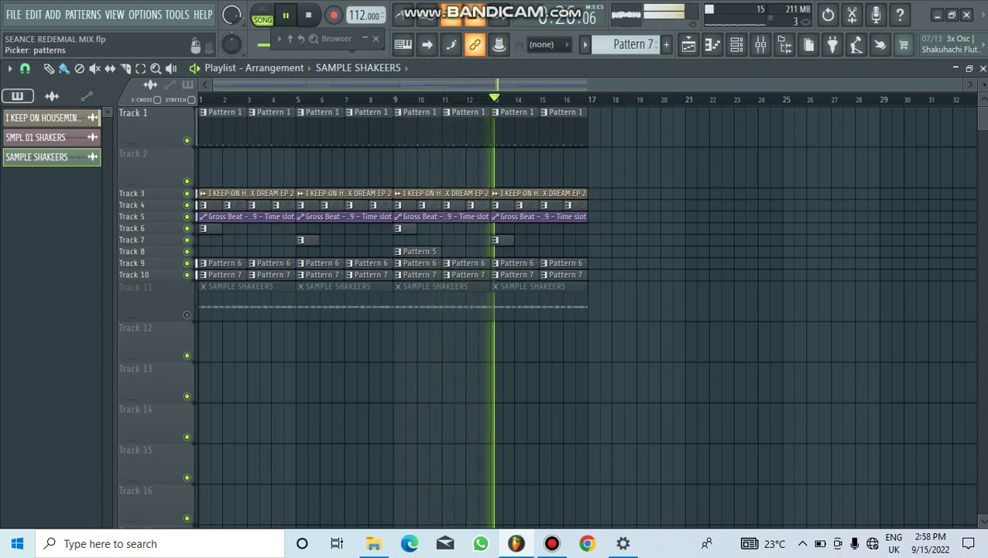
click(16, 96)
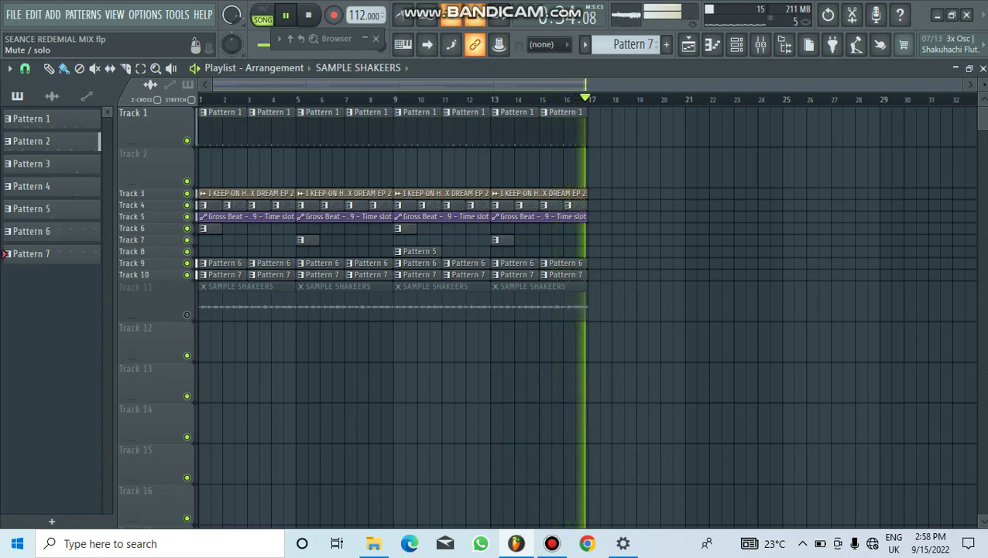
click(187, 314)
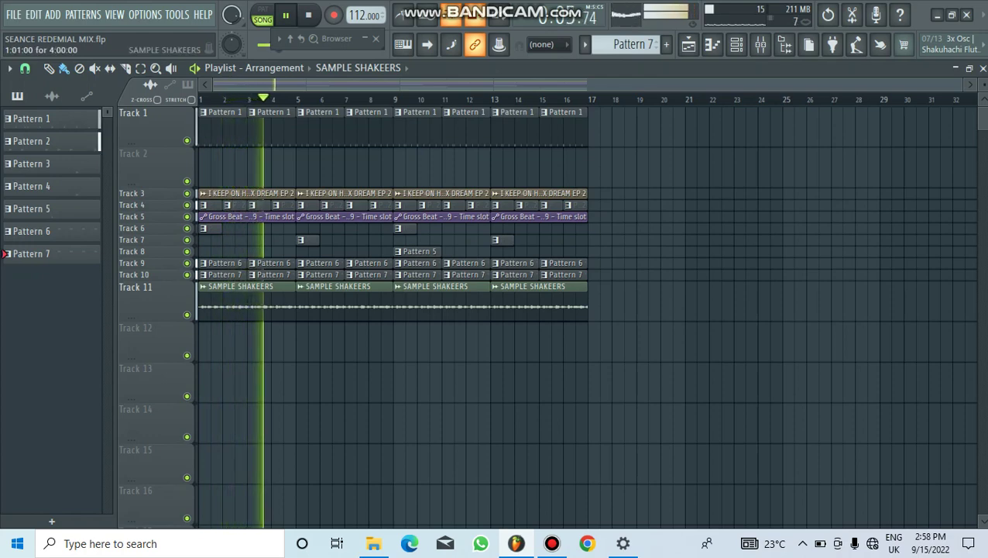
Step: Shorten the SAMPLE SHAKEERS sample with the Length control in its sampler settings and return to the playlist
double_click(272, 285)
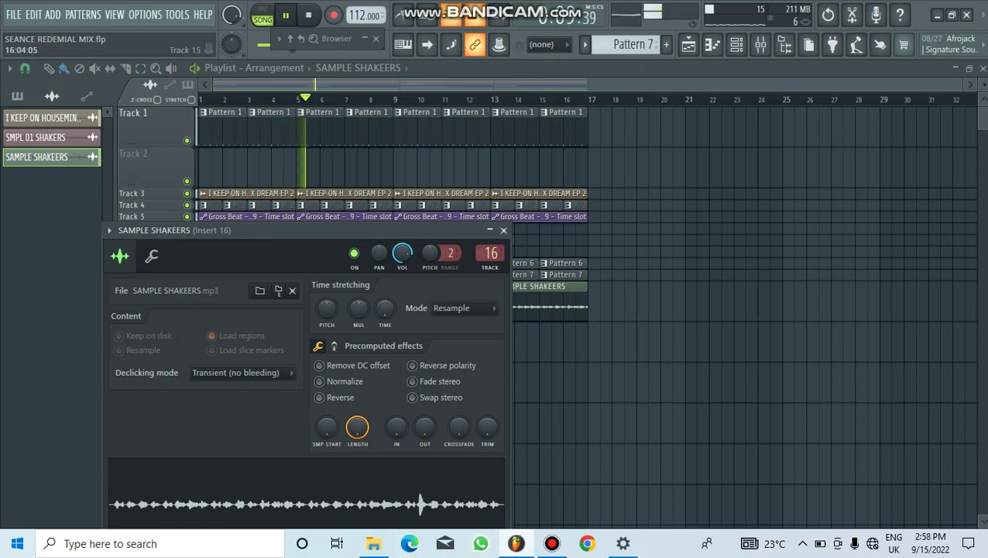
drag(357, 427, 357, 465)
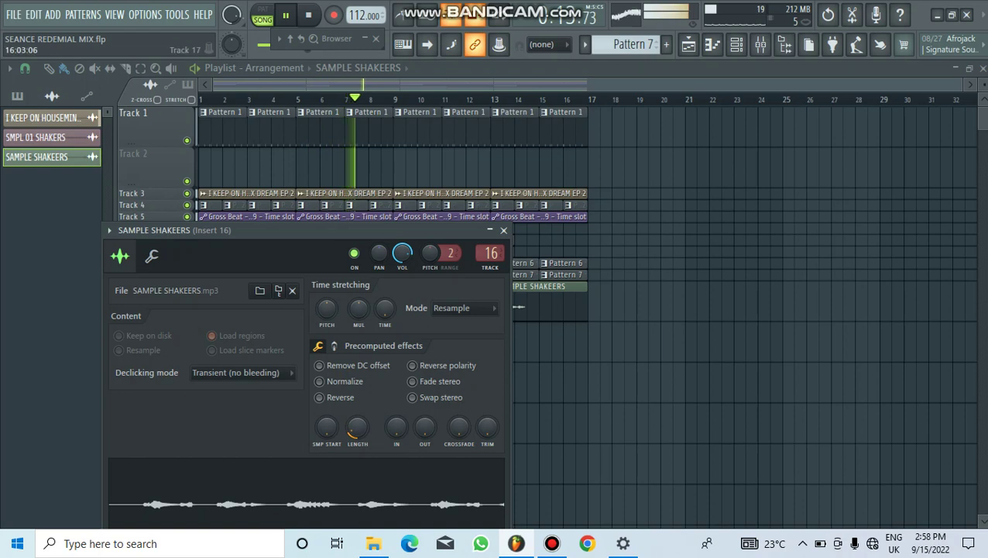
key(Escape)
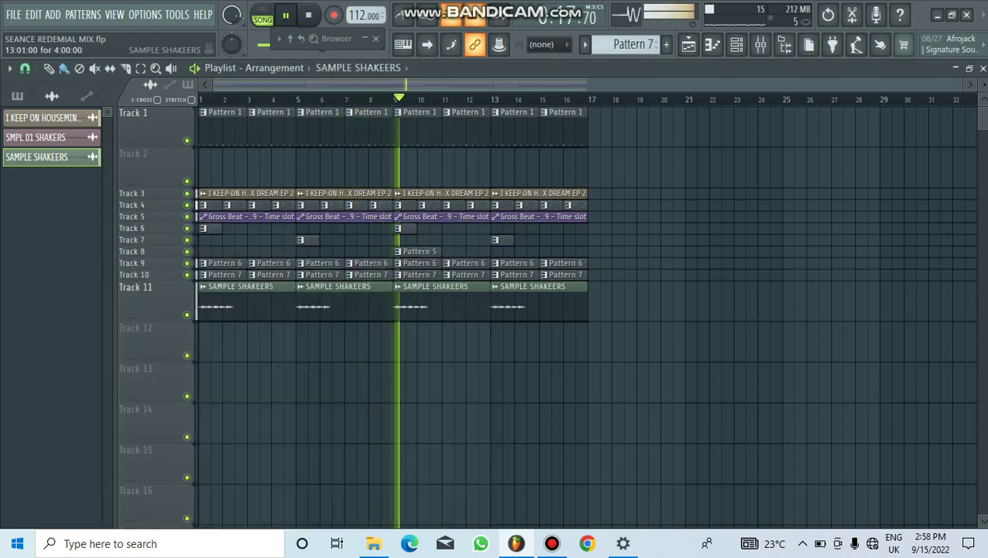
right_click(527, 302)
right_click(563, 274)
right_click(515, 274)
right_click(515, 262)
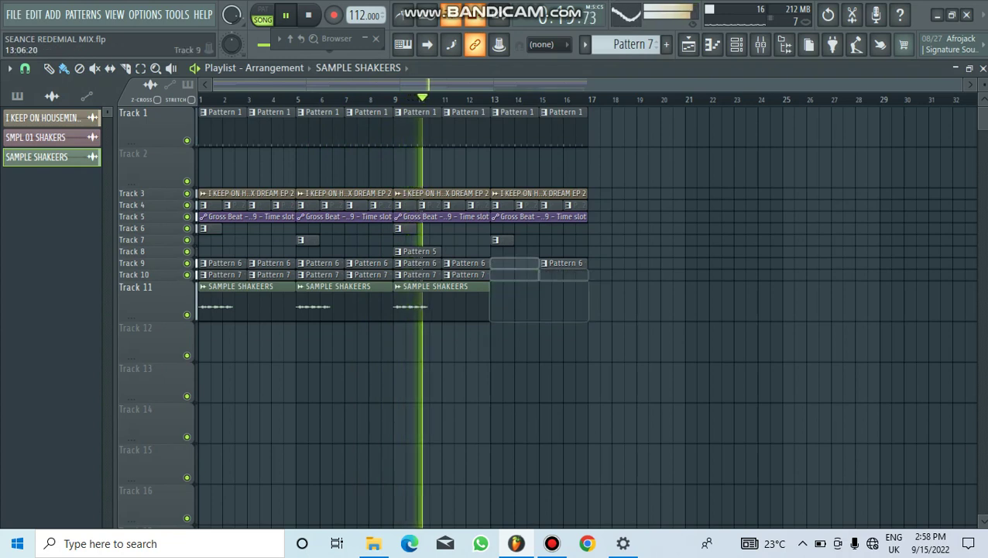
right_click(466, 262)
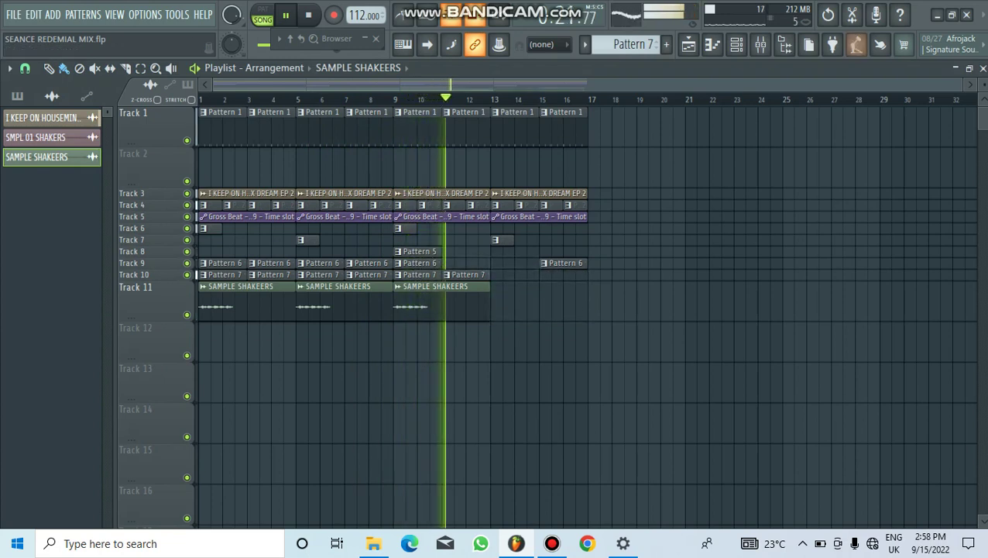
key(ctrl+z)
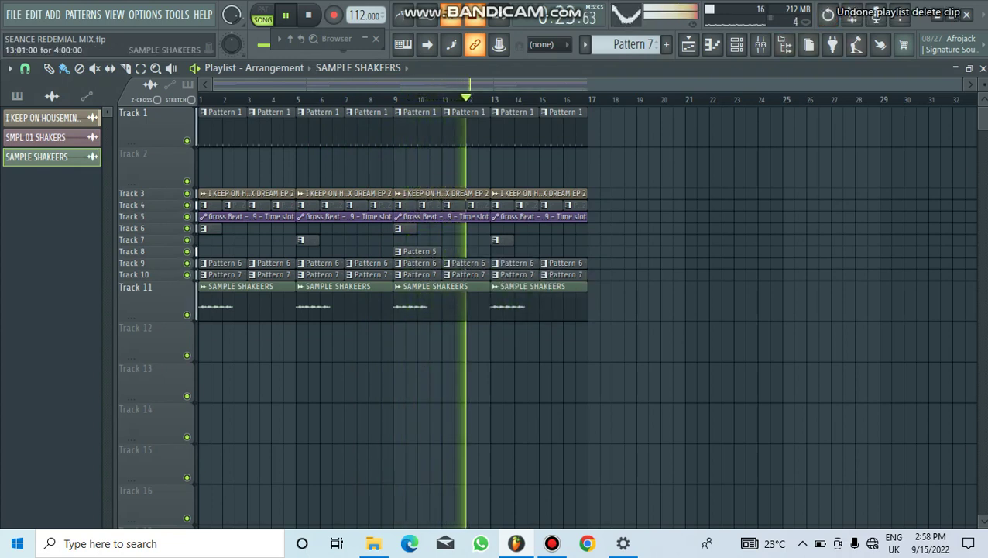
Step: Delete all four SAMPLE SHAKEERS clips from Track 11
right_click(511, 302)
right_click(418, 302)
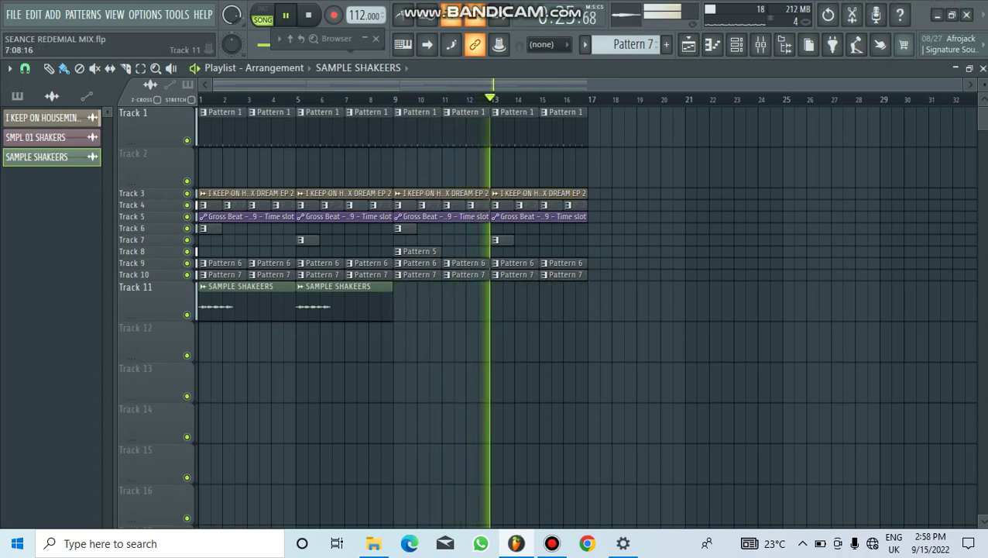
key(Delete)
key(Delete)
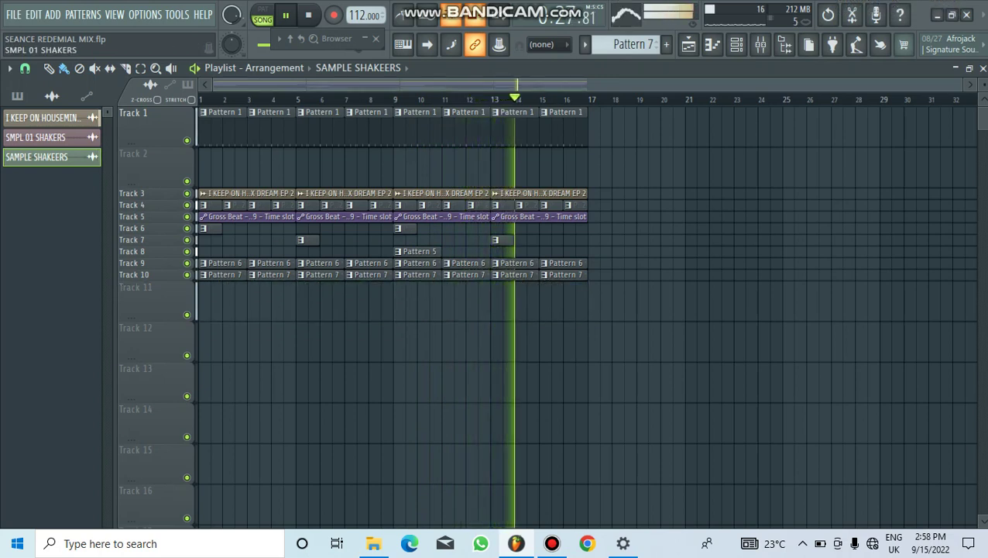
Step: Place the SMPL 01 SHAKERS audio clip at bar 1 of Track 10 and switch off Reverse in its sampler settings
drag(36, 137, 186, 350)
drag(267, 353, 290, 275)
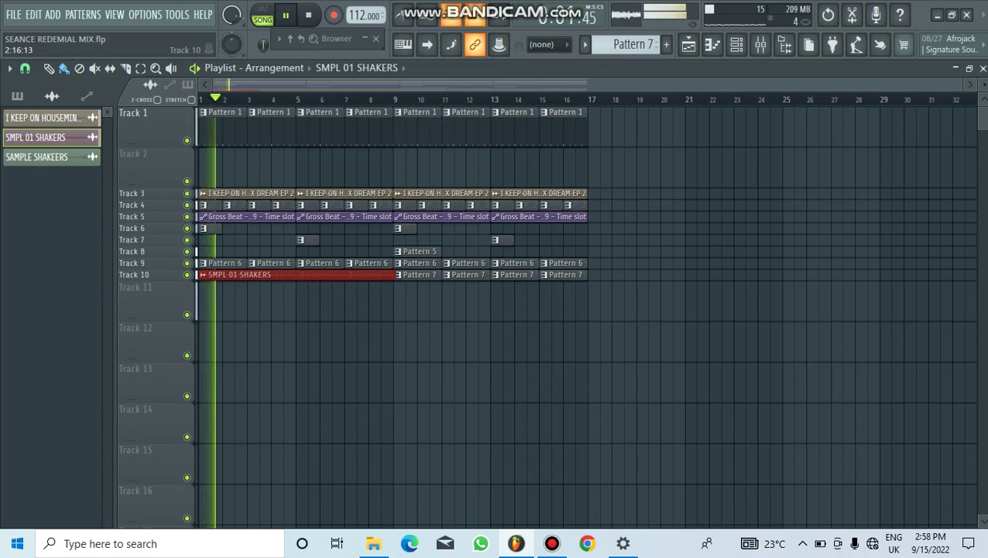
double_click(241, 274)
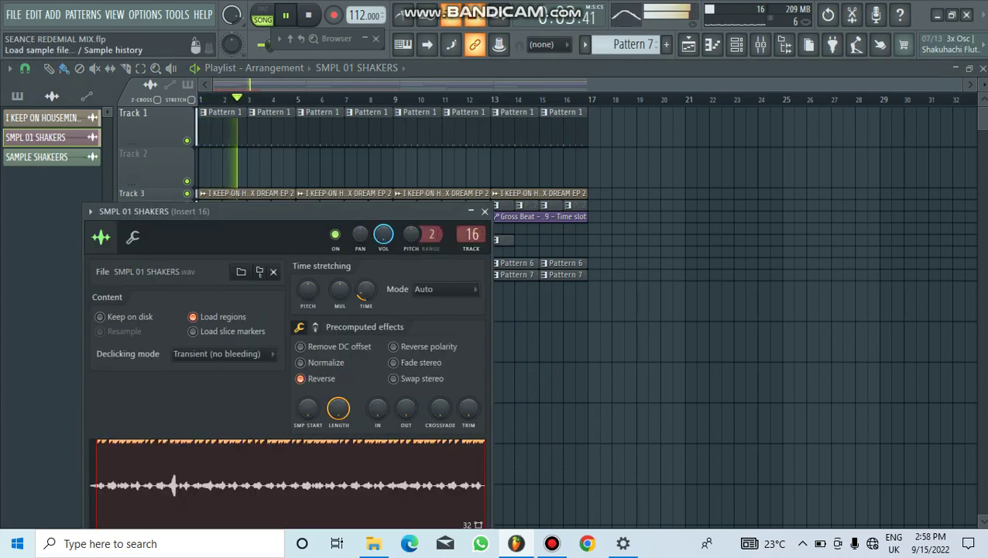
click(300, 378)
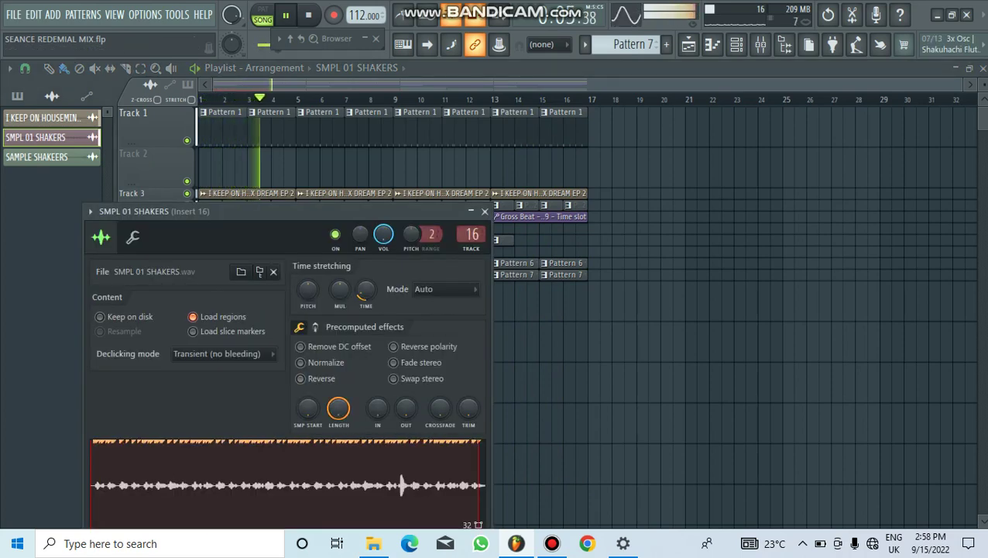
key(Escape)
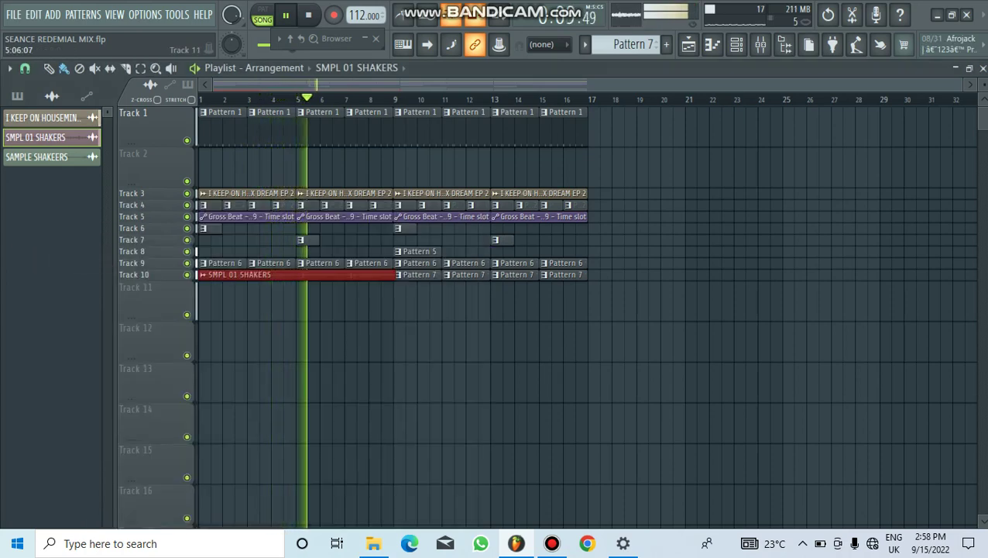
Step: Move the SMPL 01 SHAKERS clip to Track 11 and slice off and delete its part after bar 5
drag(295, 274, 295, 298)
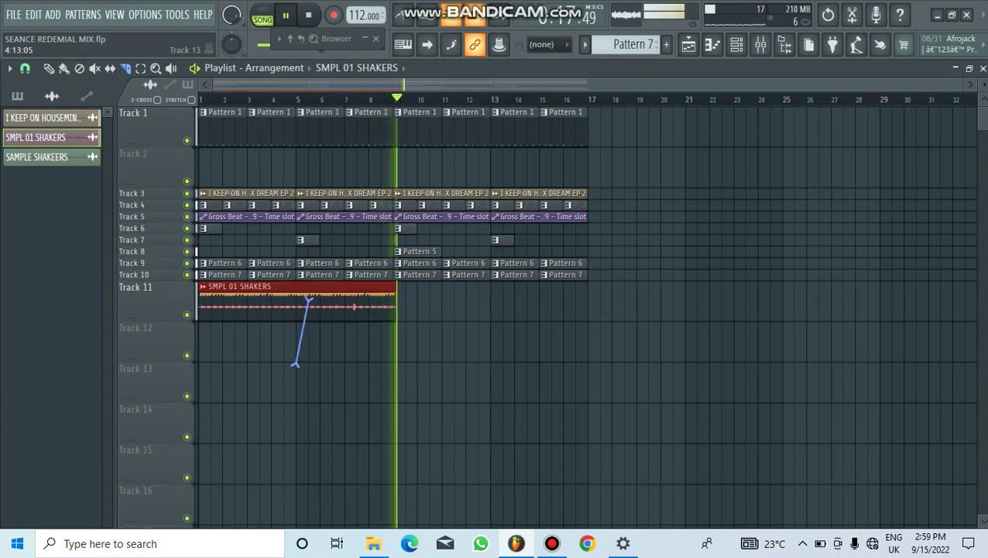
drag(296, 364, 296, 362)
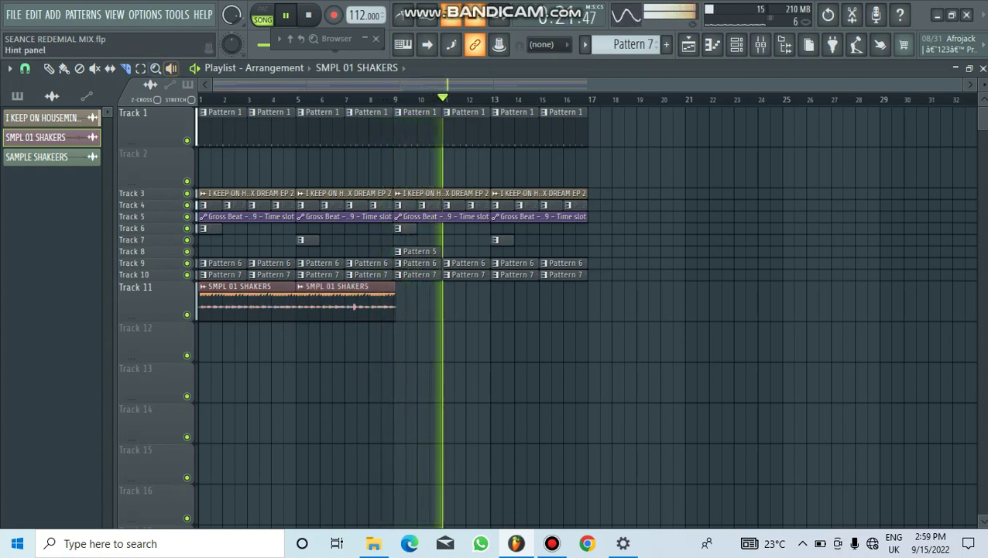
click(79, 68)
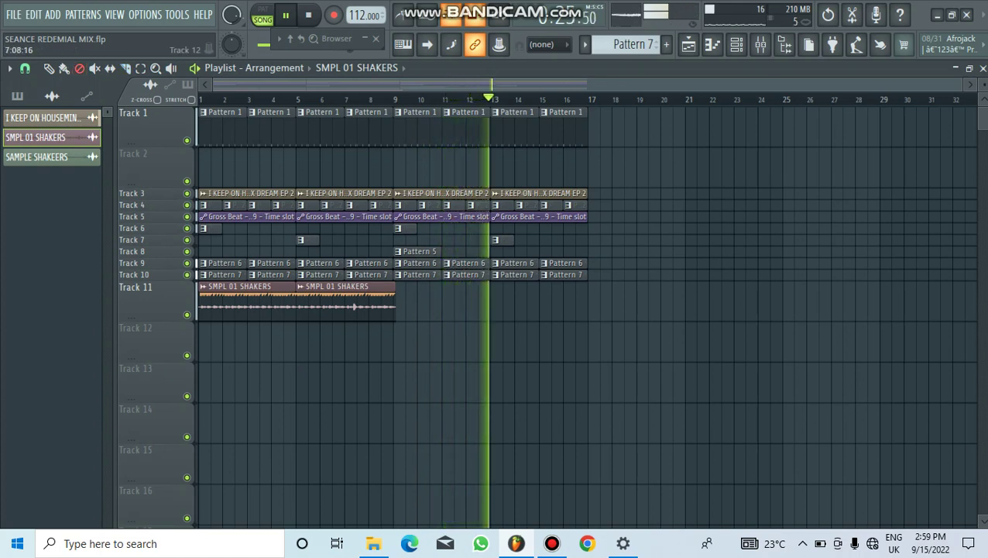
click(344, 303)
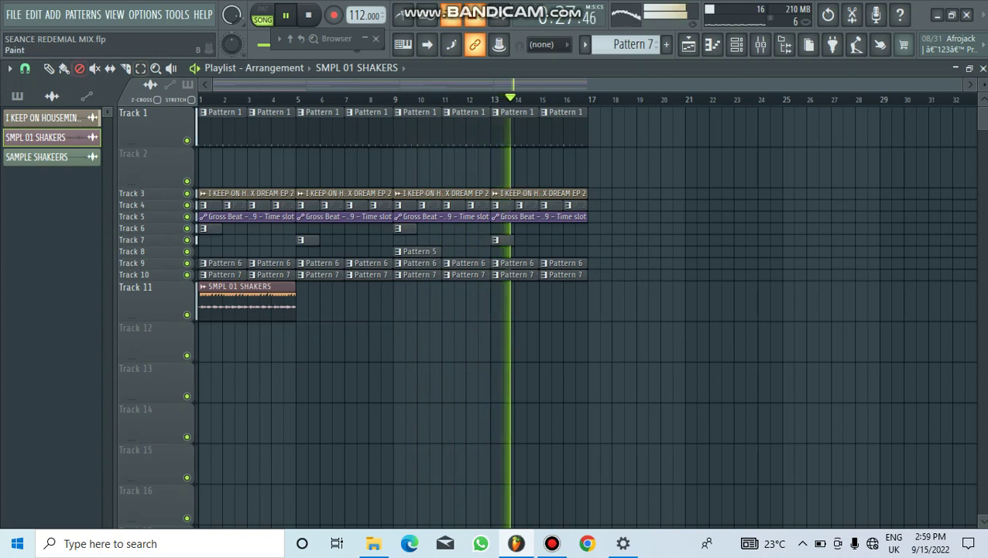
Step: Paint SMPL 01 SHAKERS clips along Track 11 from bar 5 to bar 17 and save the project
click(64, 68)
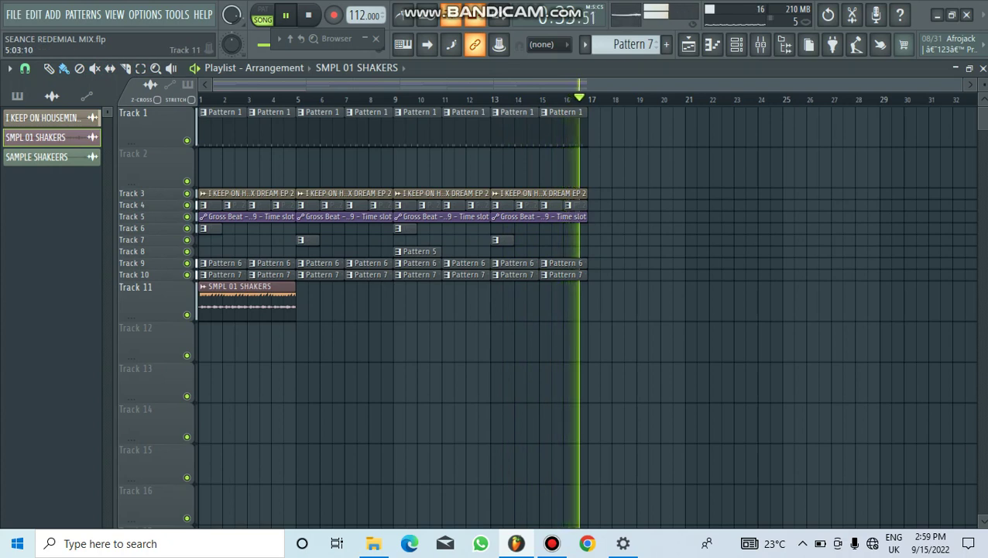
drag(302, 306, 400, 318)
click(495, 298)
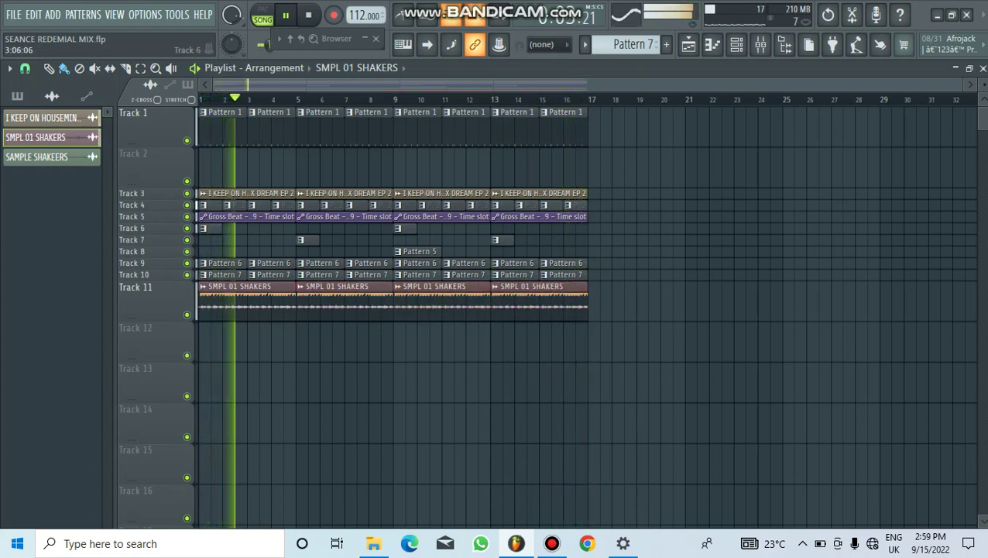
click(14, 14)
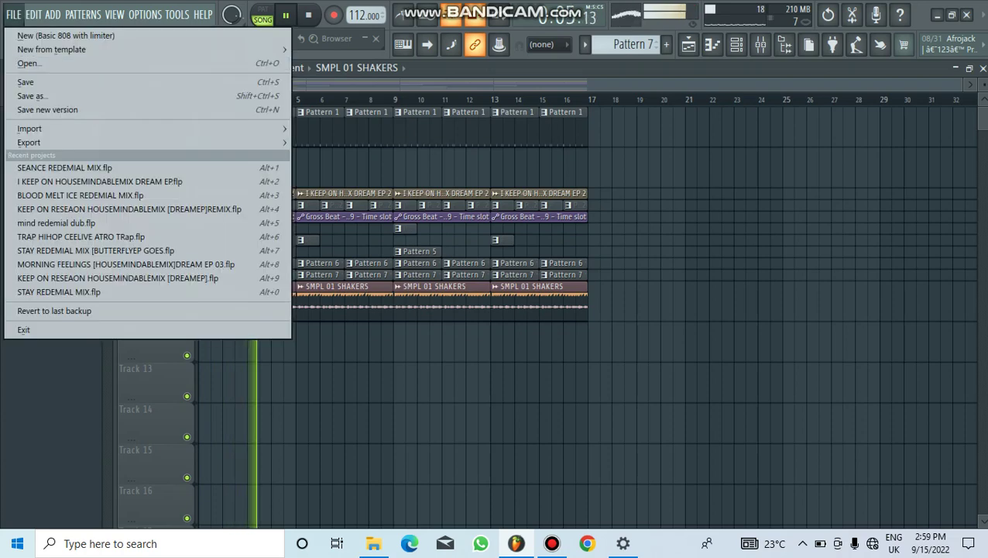
click(25, 81)
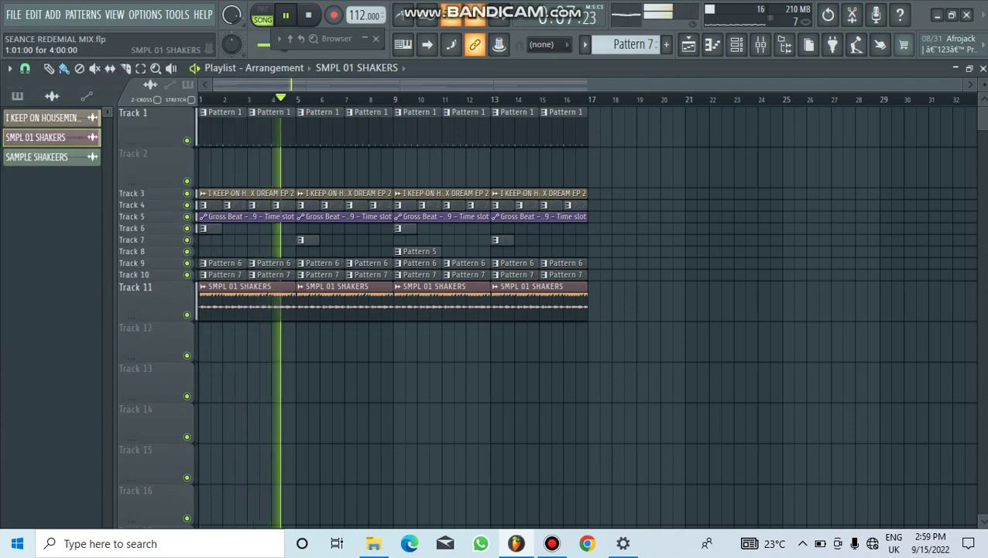
Step: Set the volume of the SMPL 01 SHAKERS mixer insert (Insert 16) to 125% with its equalizer bands lowered, and return to the playlist
double_click(264, 302)
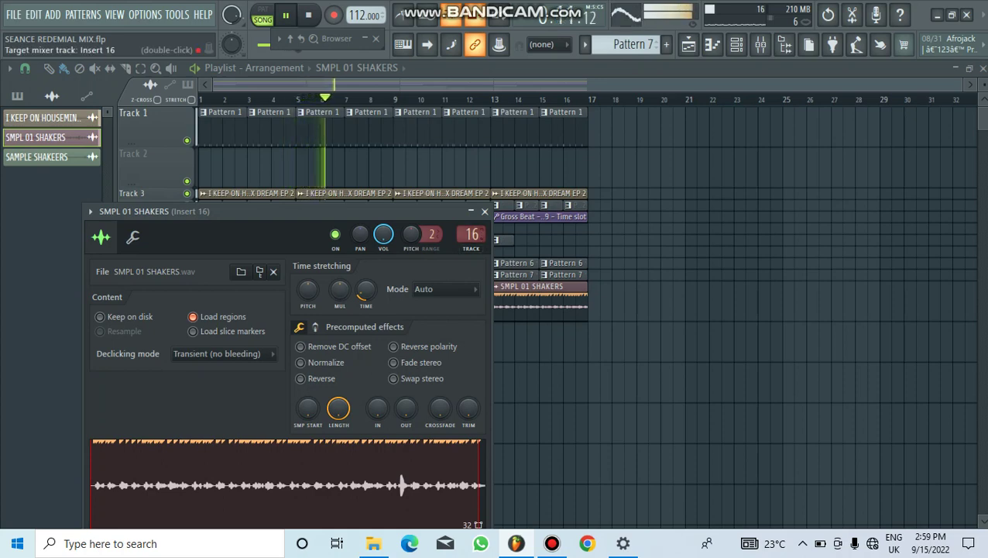
double_click(472, 234)
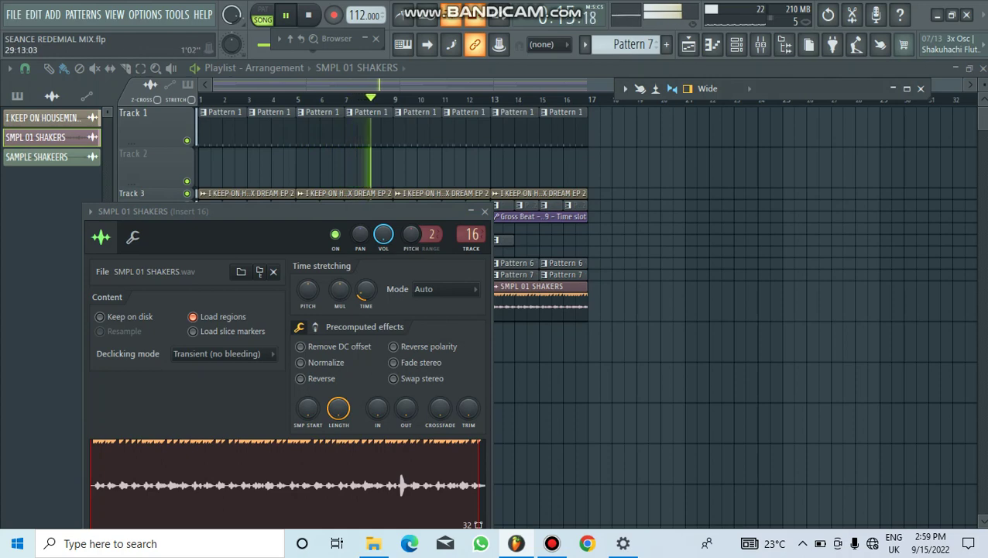
click(907, 88)
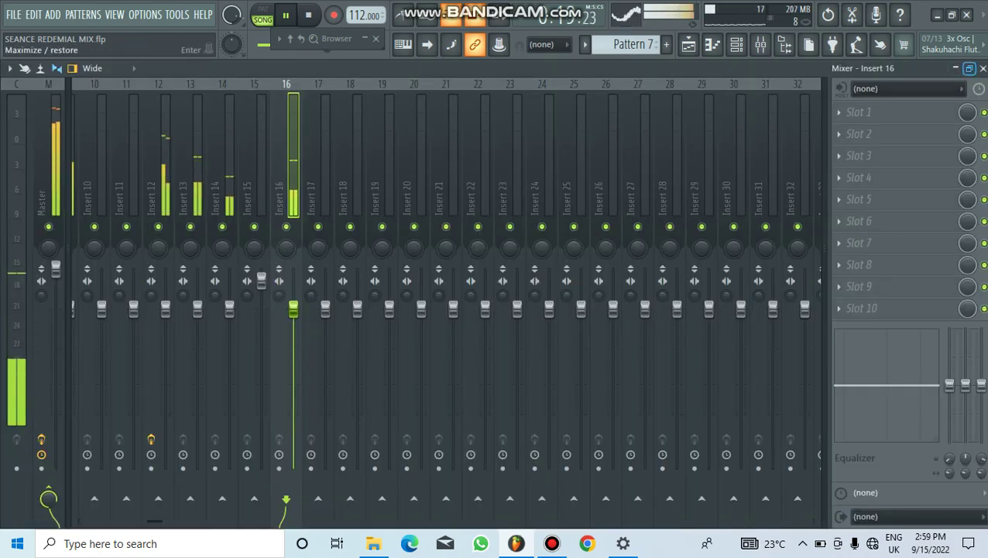
click(969, 69)
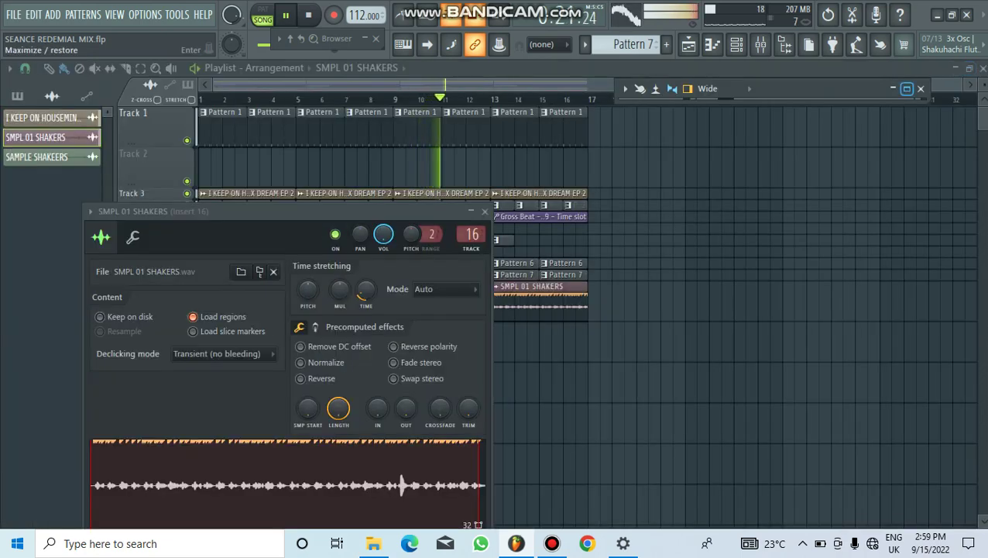
click(893, 89)
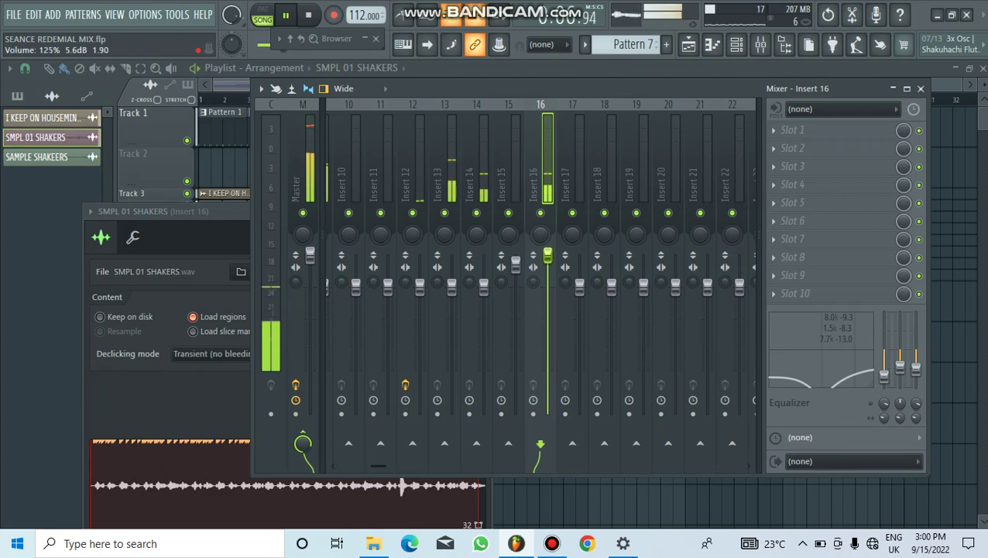
key(F5)
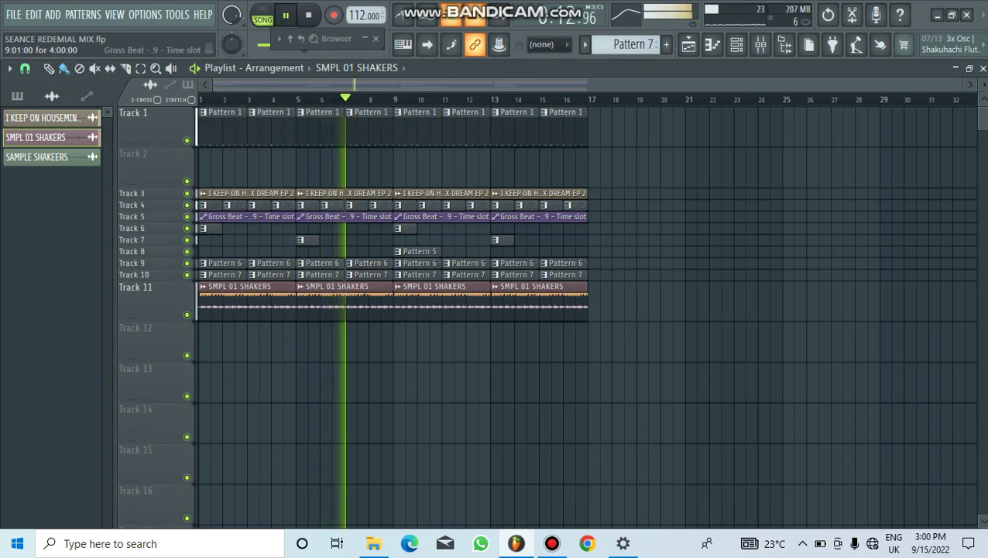
Step: Delete the Track 5 Gross Beat Time slot clip at bar 9 and place the first Gross Beat Time slot automation clip on Track 12 at bar 9
right_click(441, 217)
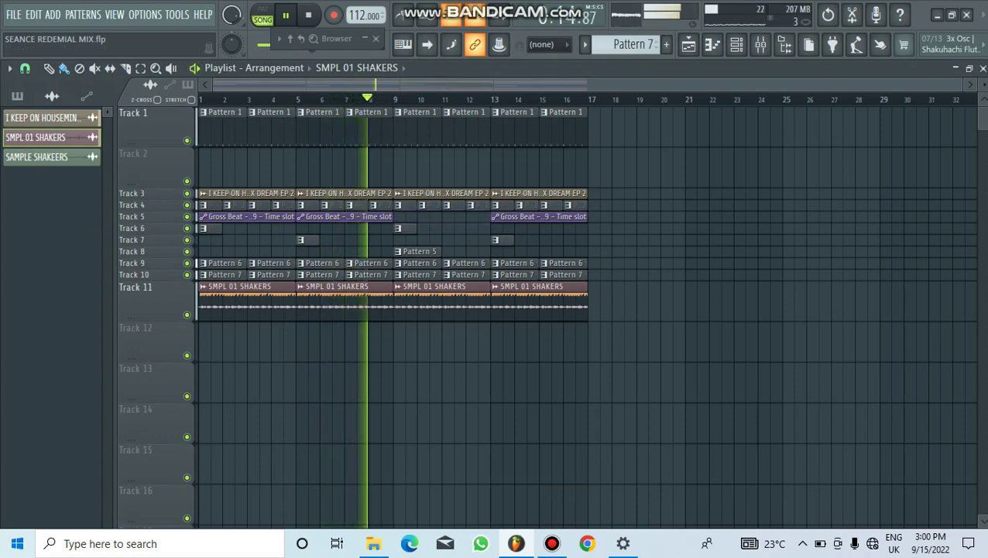
click(86, 96)
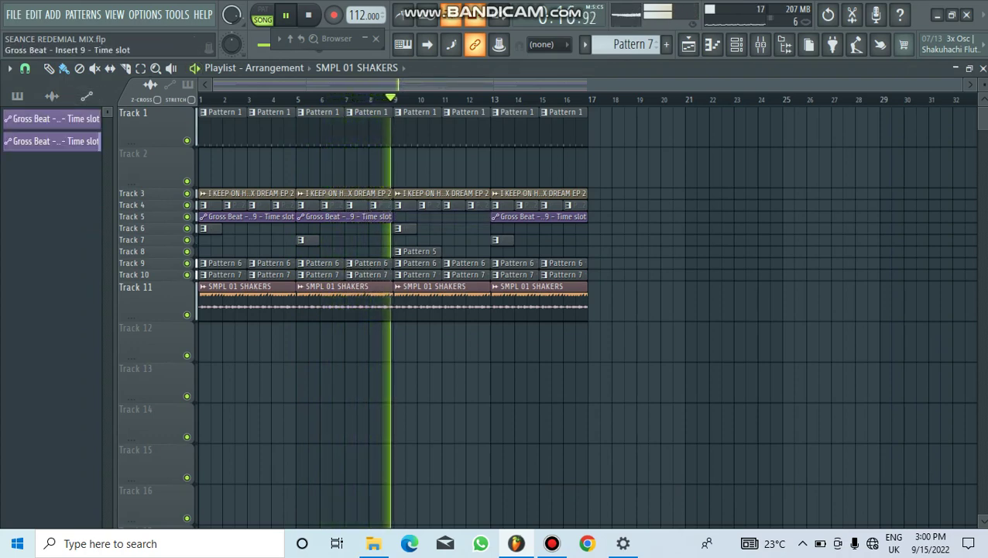
drag(51, 118, 398, 327)
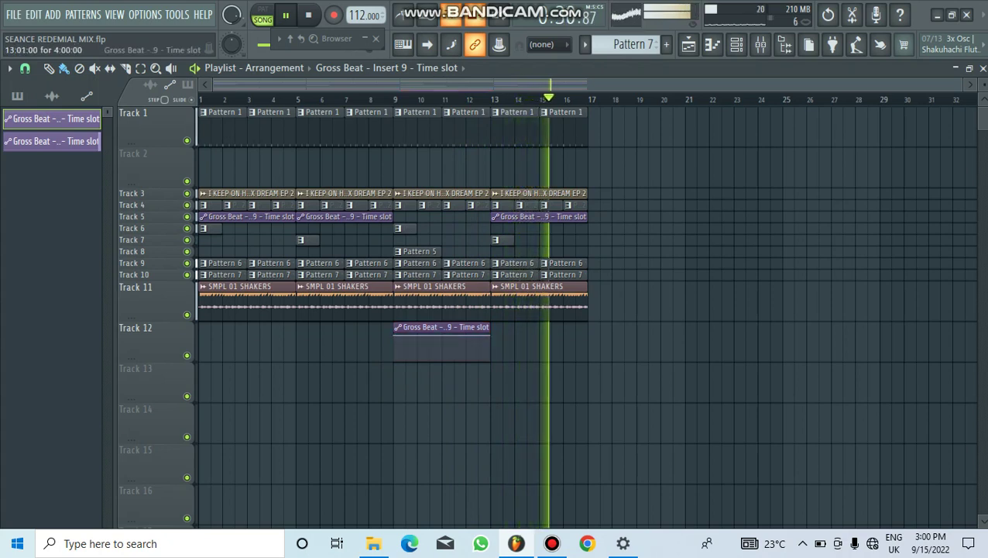
Step: Delete the Track 5 Gross Beat Time slot clip at bar 13 and add a second Gross Beat clip on Track 12 at bar 13
right_click(517, 217)
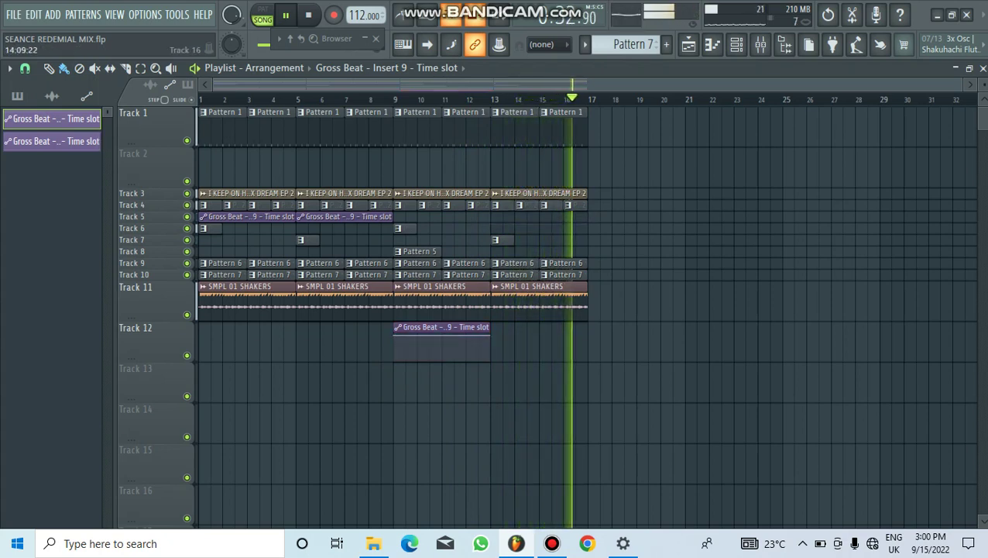
mouse_move(551, 542)
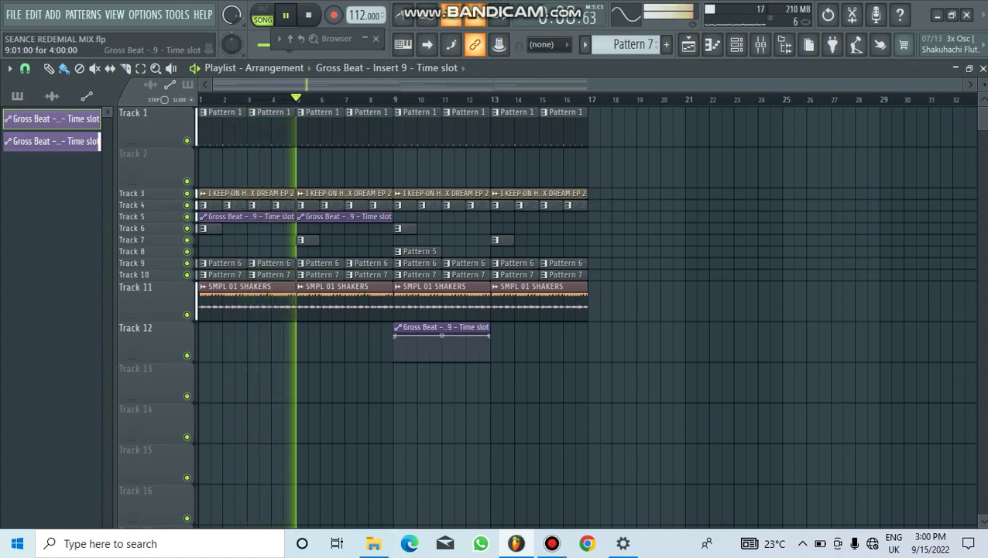
click(495, 340)
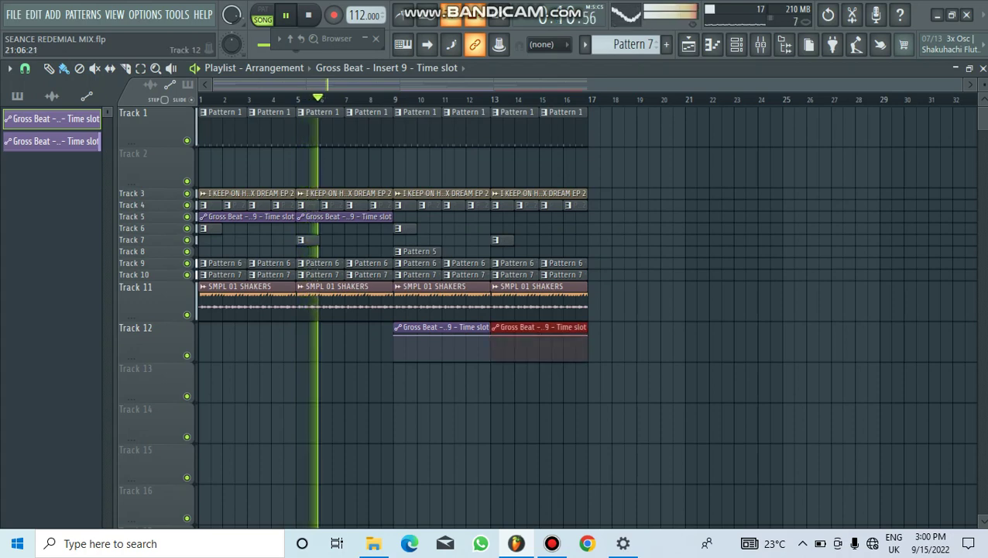
key(ctrl+d)
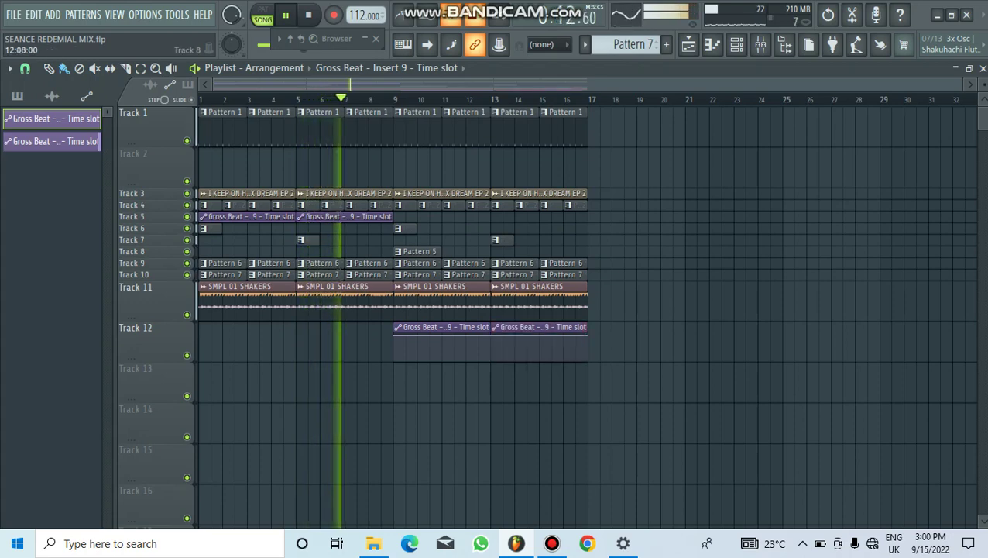
Step: Delete the SMPL 01 SHAKERS clip at bar 13 and the Pattern 7 and Pattern 6 clips at bar 15, and save the project
right_click(538, 302)
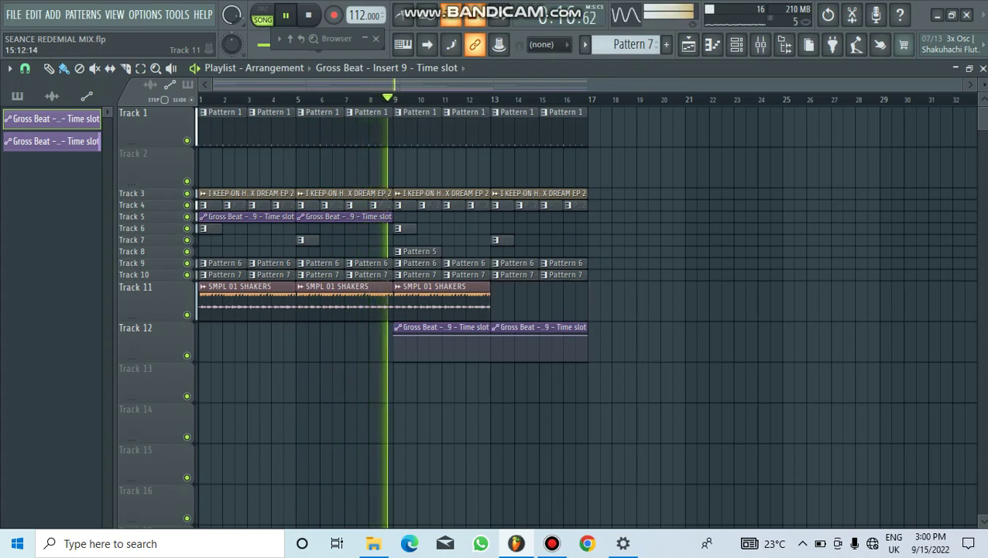
right_click(563, 274)
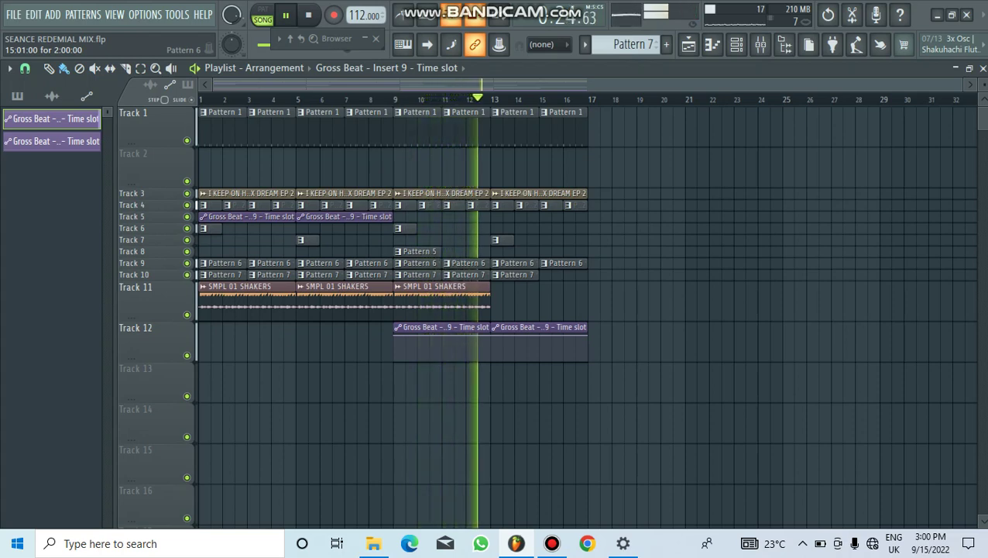
right_click(563, 263)
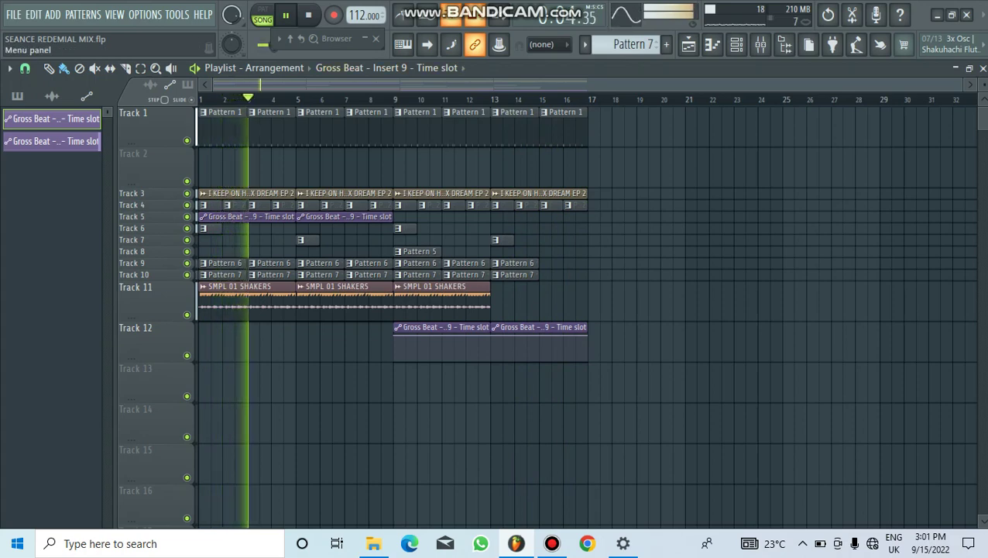
click(13, 14)
click(31, 81)
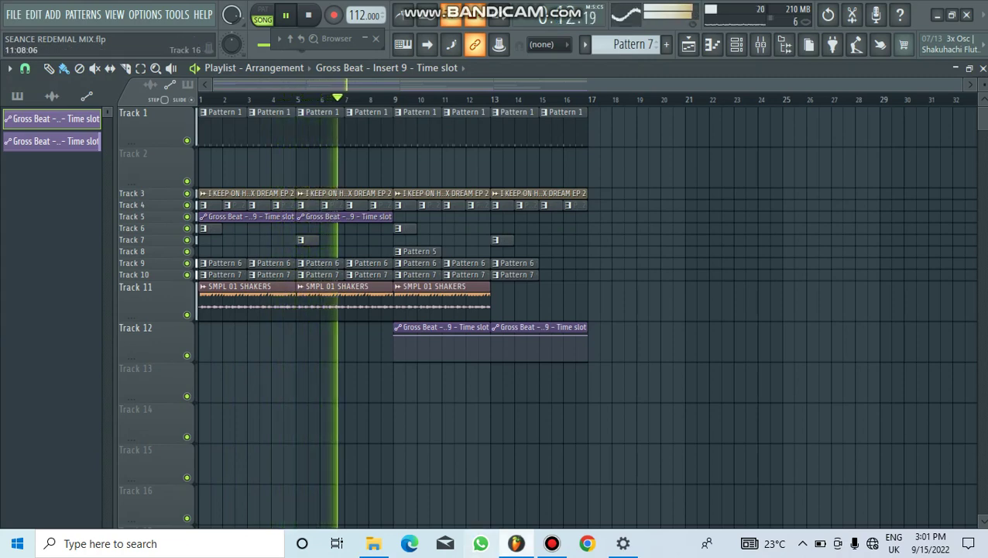
click(551, 543)
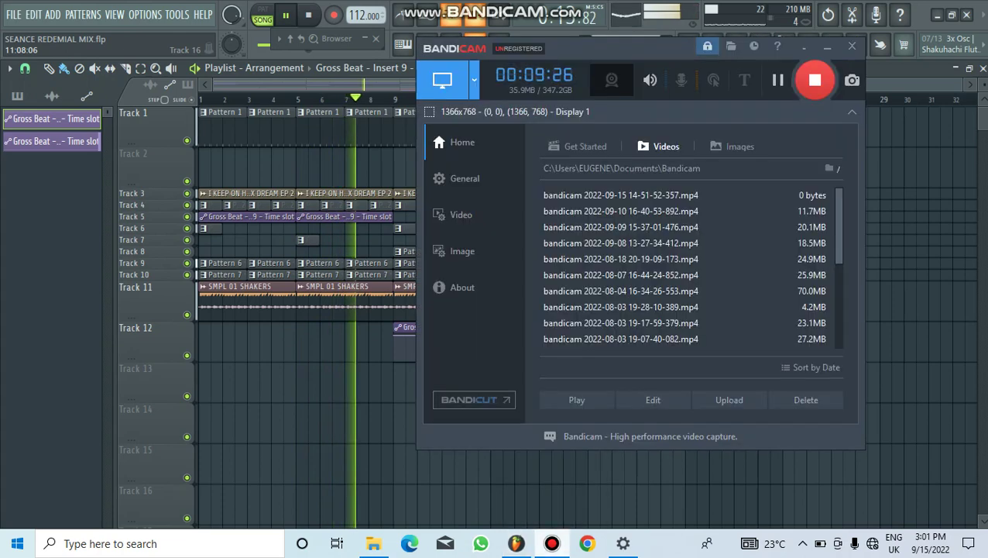